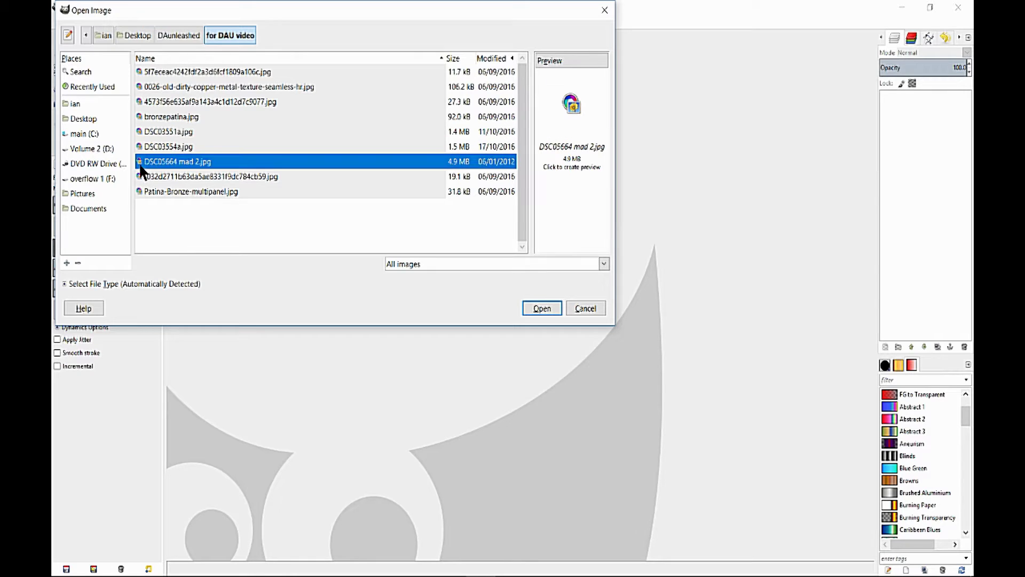
Step: Open the image DSC05664 mad 2.jpg from the "for DAU video" folder
left_click(139, 176)
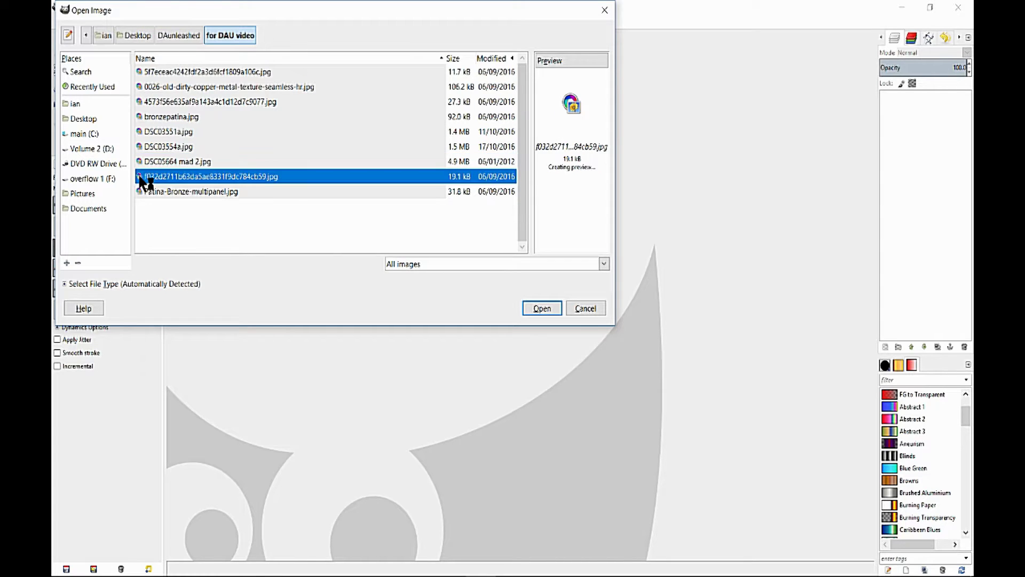
left_click(139, 190)
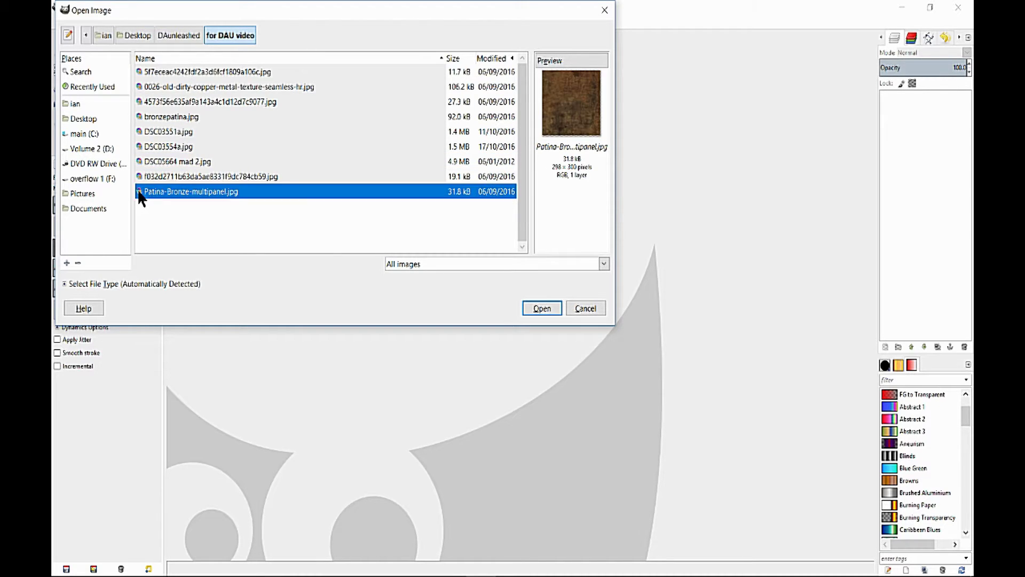
left_click(141, 161)
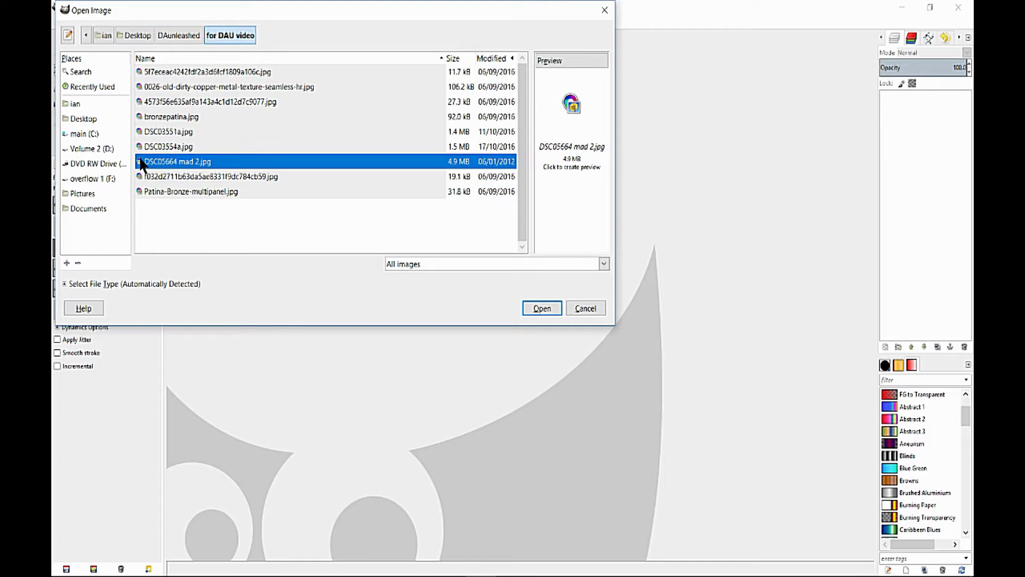
left_click(544, 308)
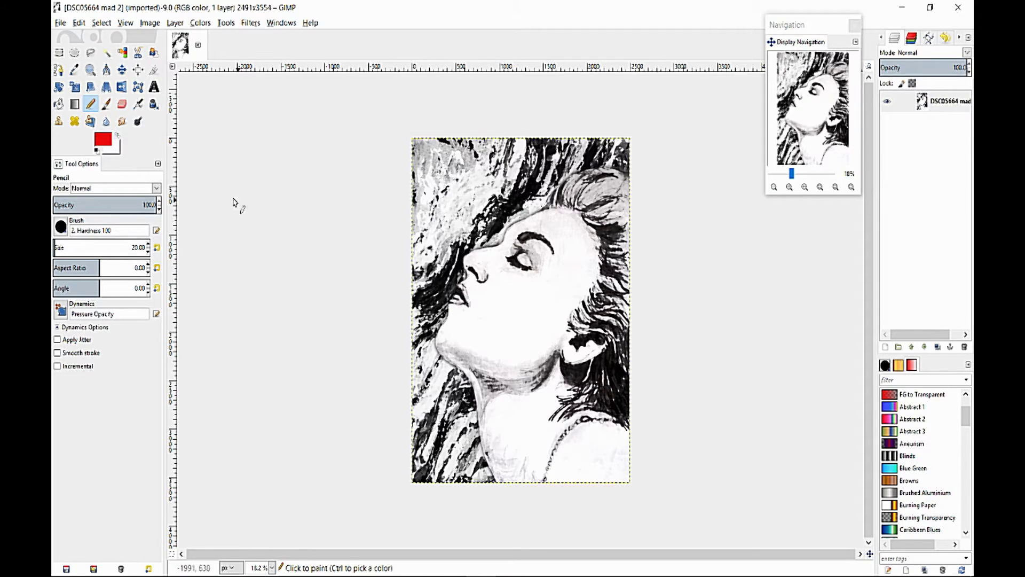
Step: Add 0026-old-dirty-copper-metal-texture-seamless-hr.jpg as a new layer above the portrait drawing
left_click(60, 23)
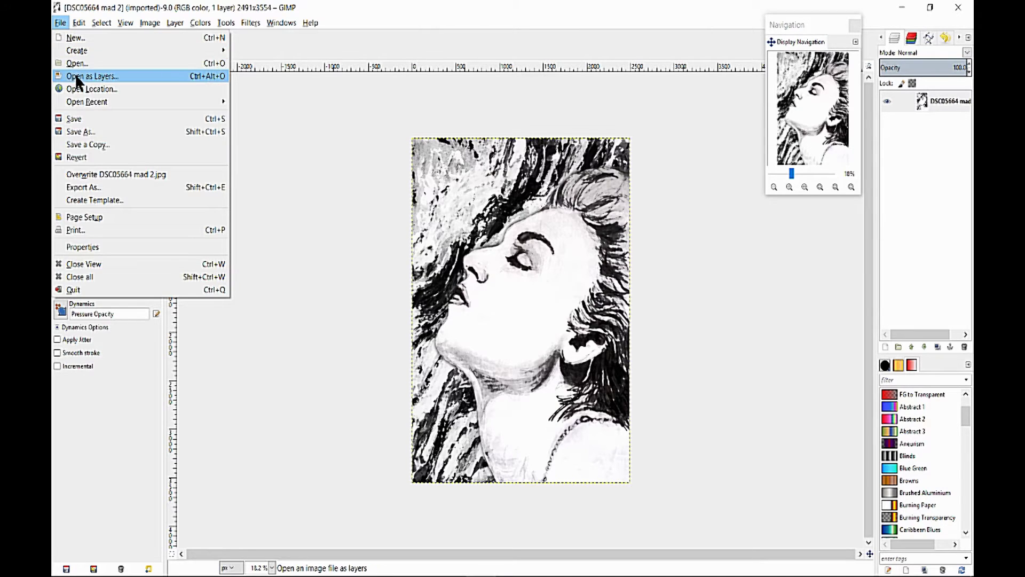
left_click(123, 72)
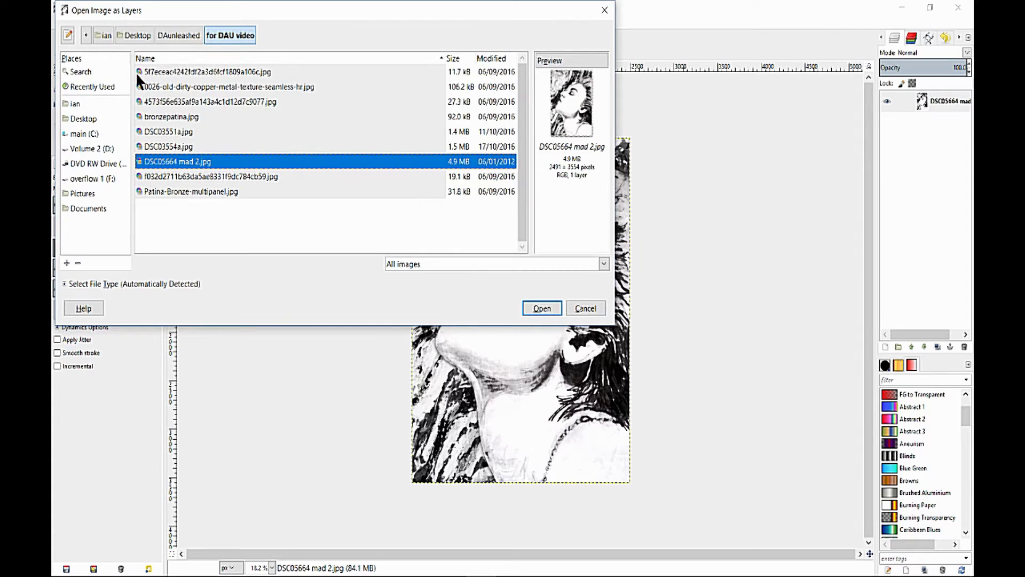
left_click(162, 191)
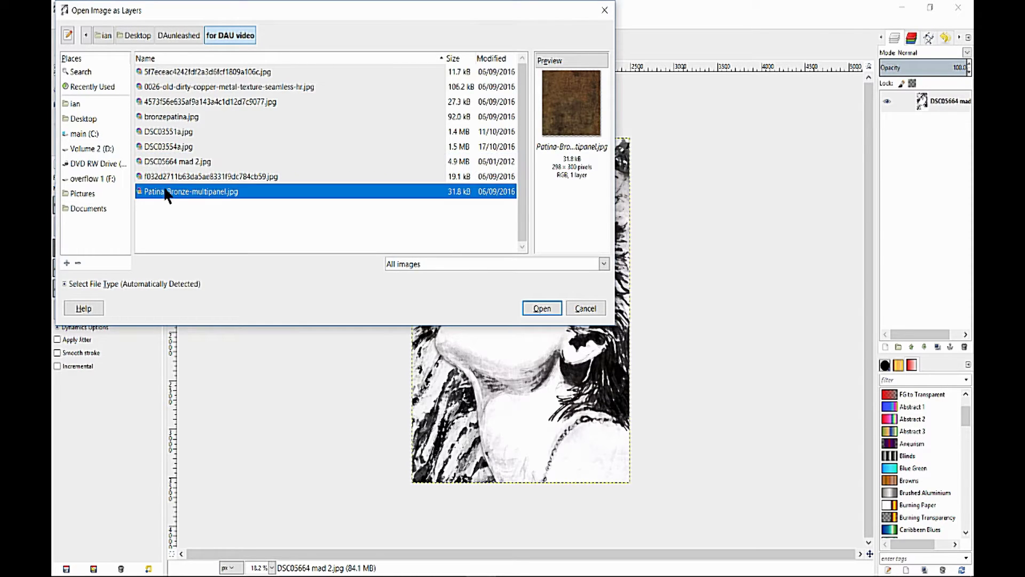
left_click(163, 117)
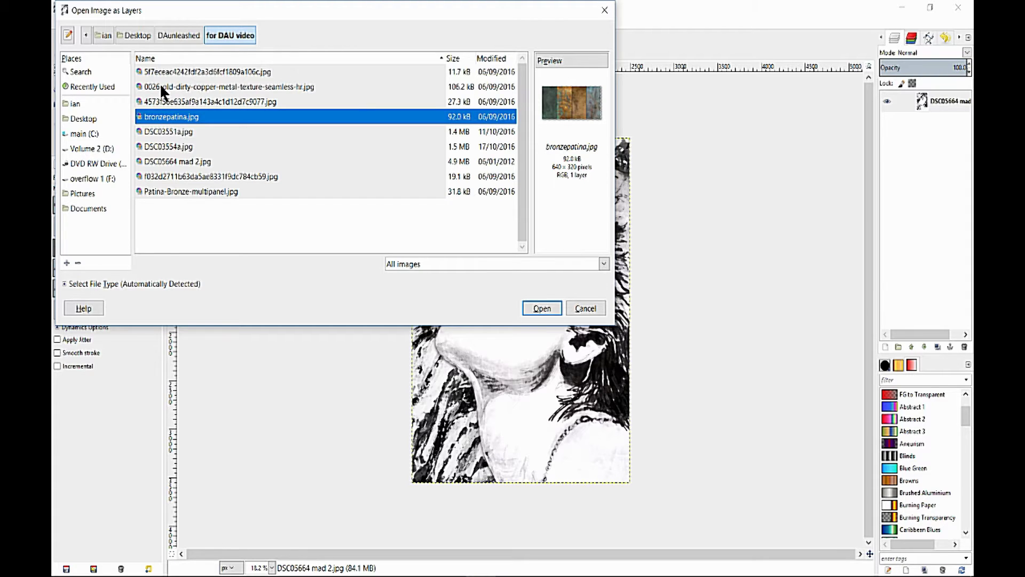
left_click(161, 87)
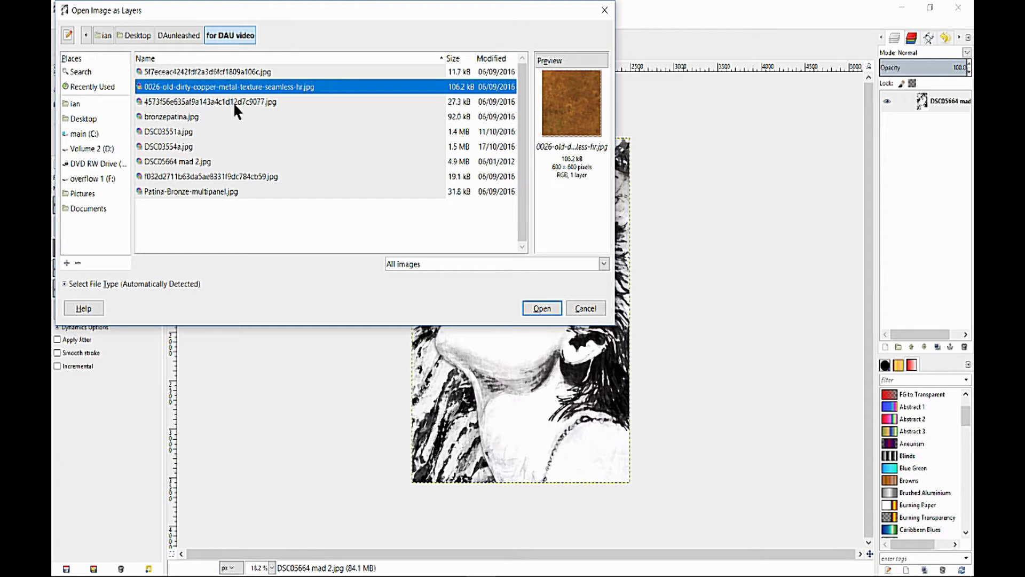
left_click(538, 306)
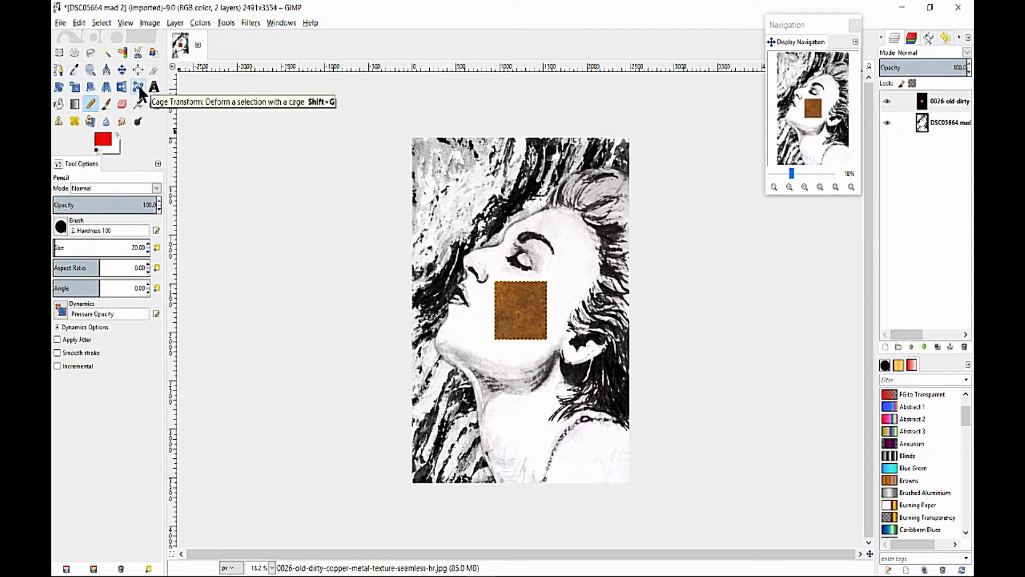
Step: Scale the copper texture layer to about 2646 × 3570 px so it covers the whole portrait
left_click(75, 88)
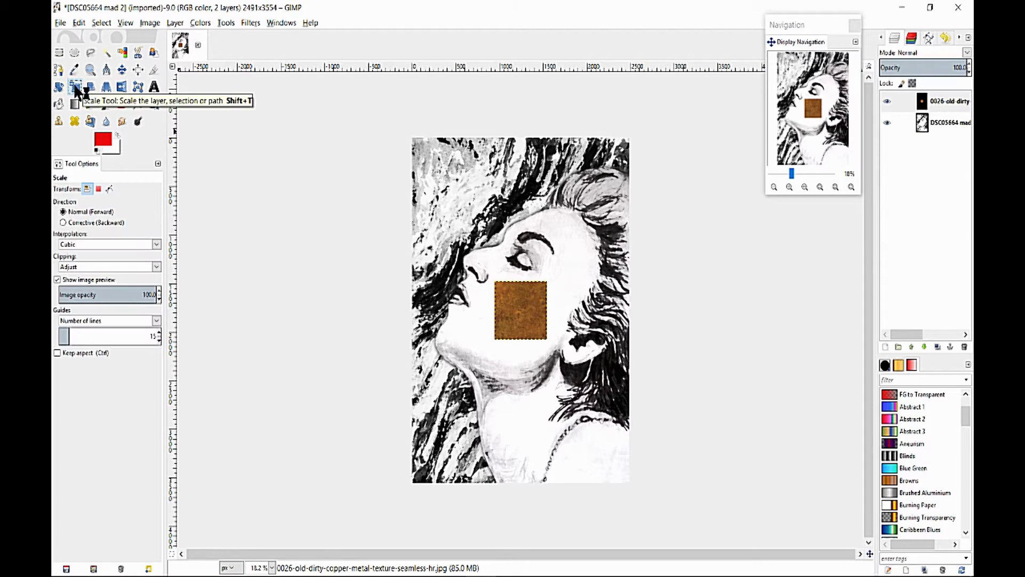
left_click(498, 285)
left_click_drag(498, 286, 409, 137)
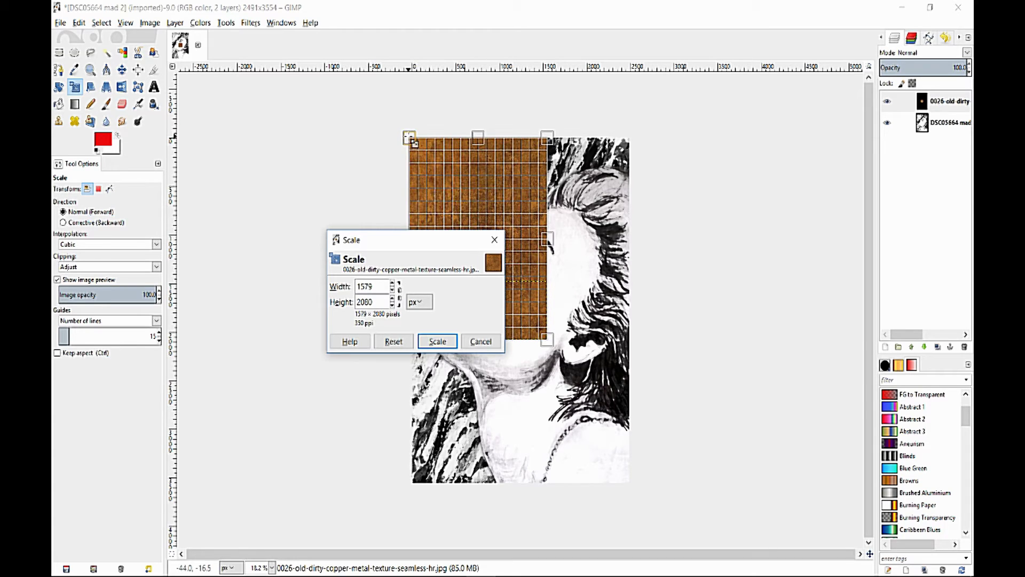
left_click_drag(549, 341, 649, 492)
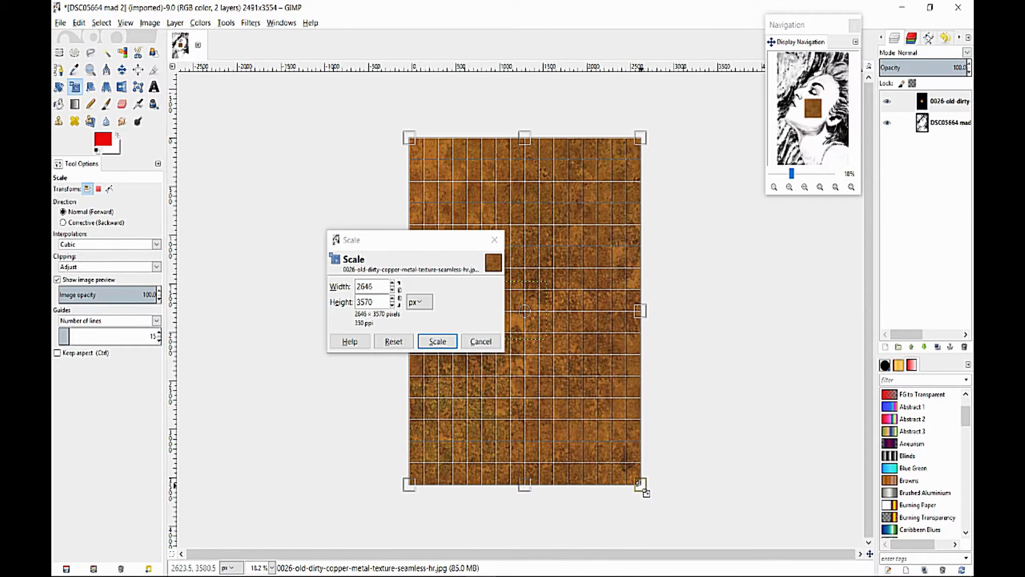
left_click(437, 342)
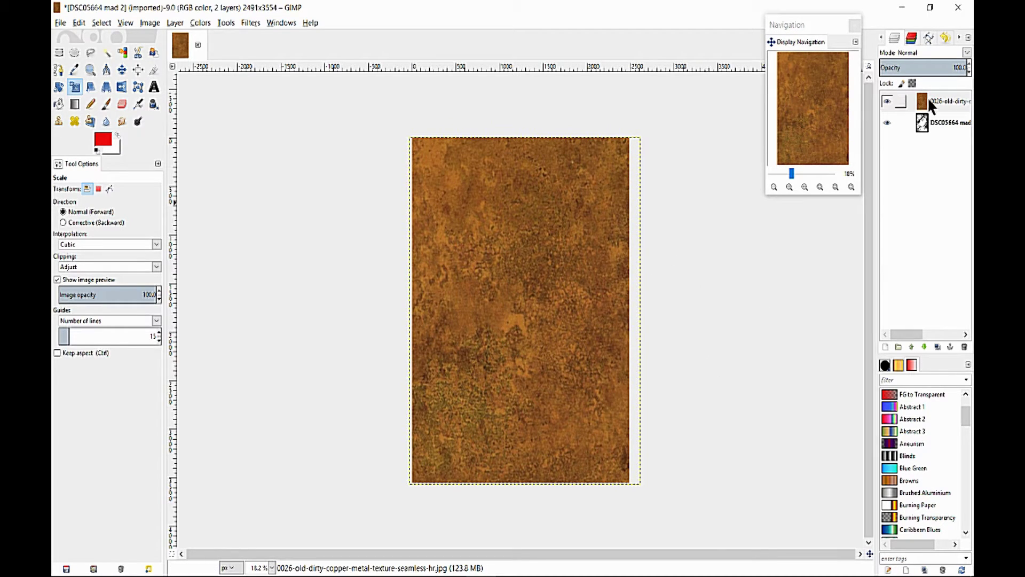
Step: Compare the drawing with and without the copper texture by toggling that layer's visibility and reducing its opacity, restoring it to 100
left_click(887, 103)
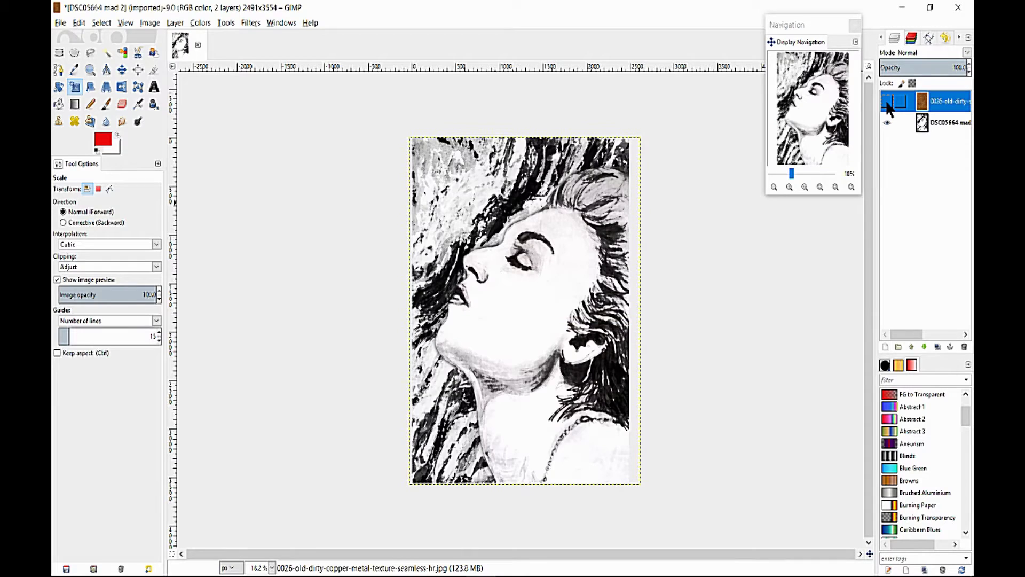
left_click(887, 102)
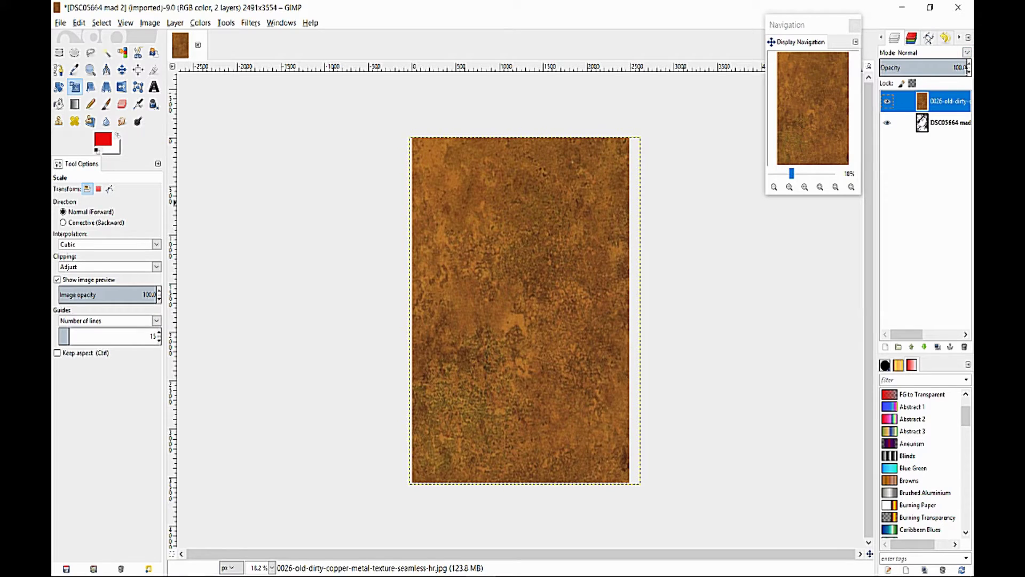
left_click_drag(964, 69, 881, 68)
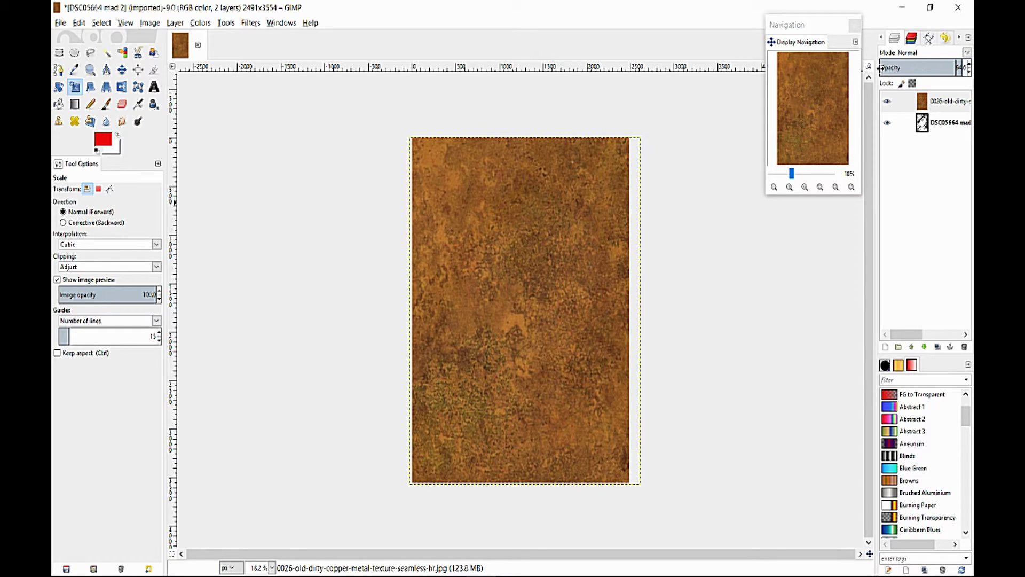
left_click(969, 72)
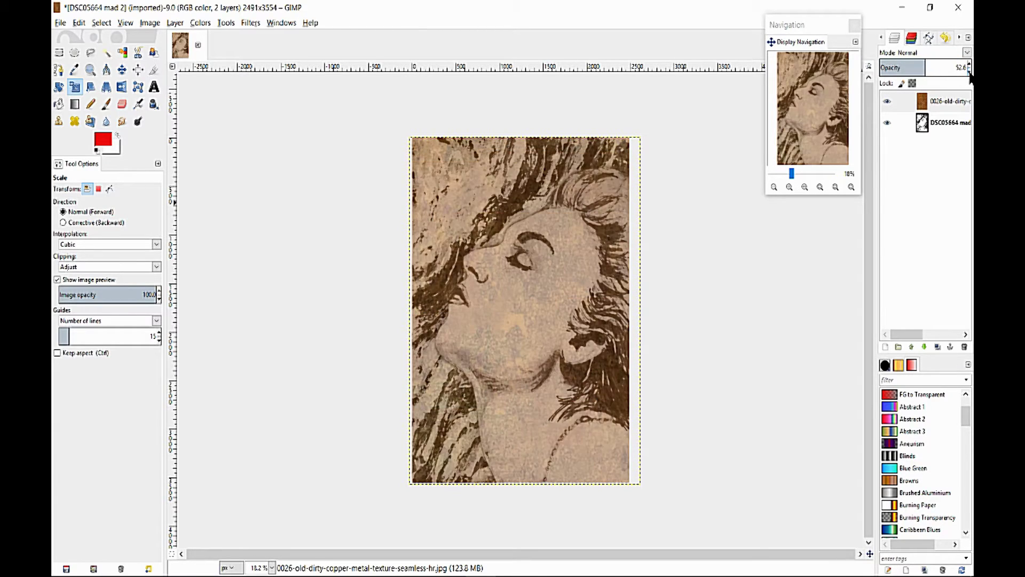
left_click(969, 64)
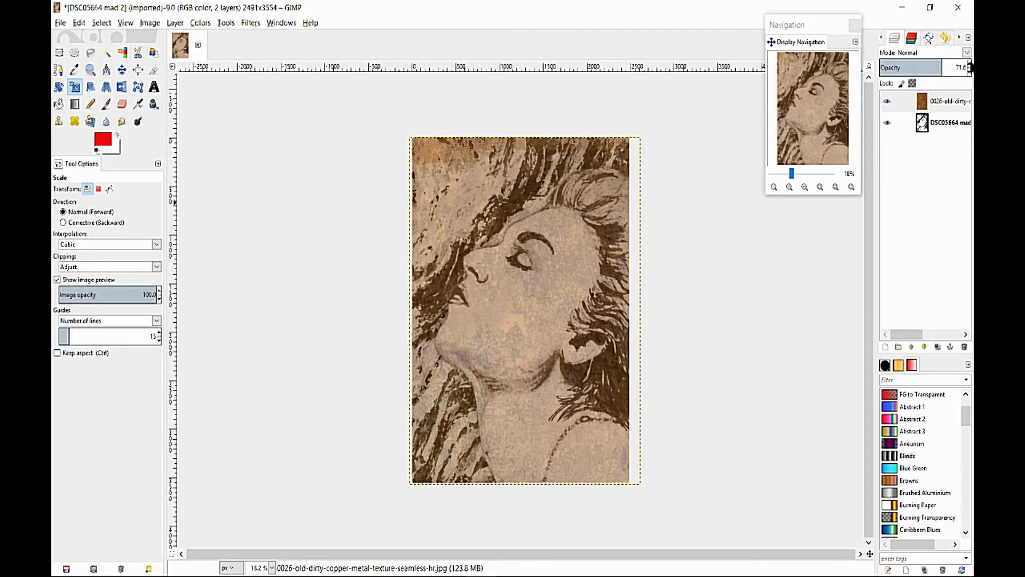
left_click(969, 64)
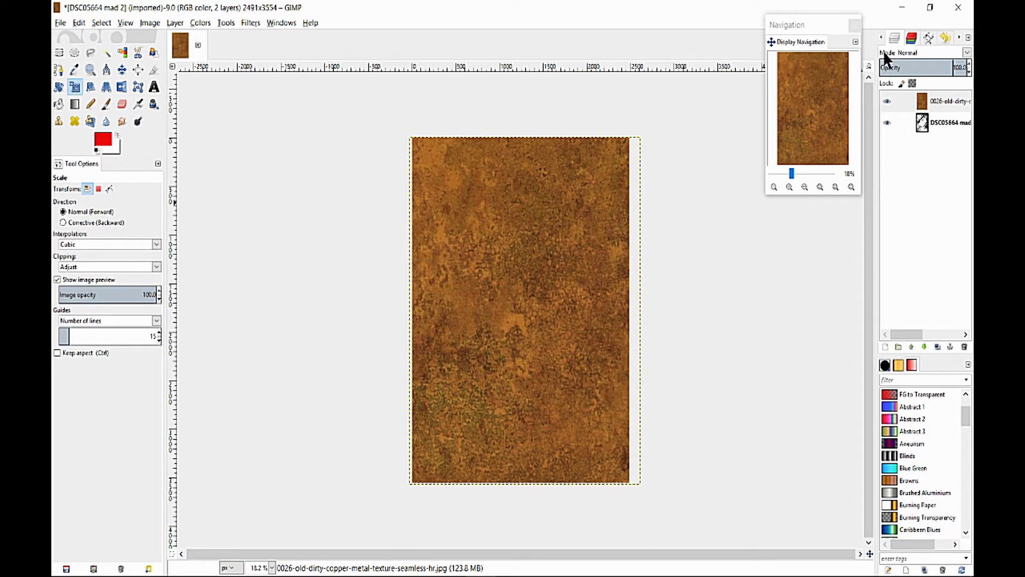
Step: Try the Dissolve, Lighten only and Screen blend modes on the copper texture layer
left_click(967, 54)
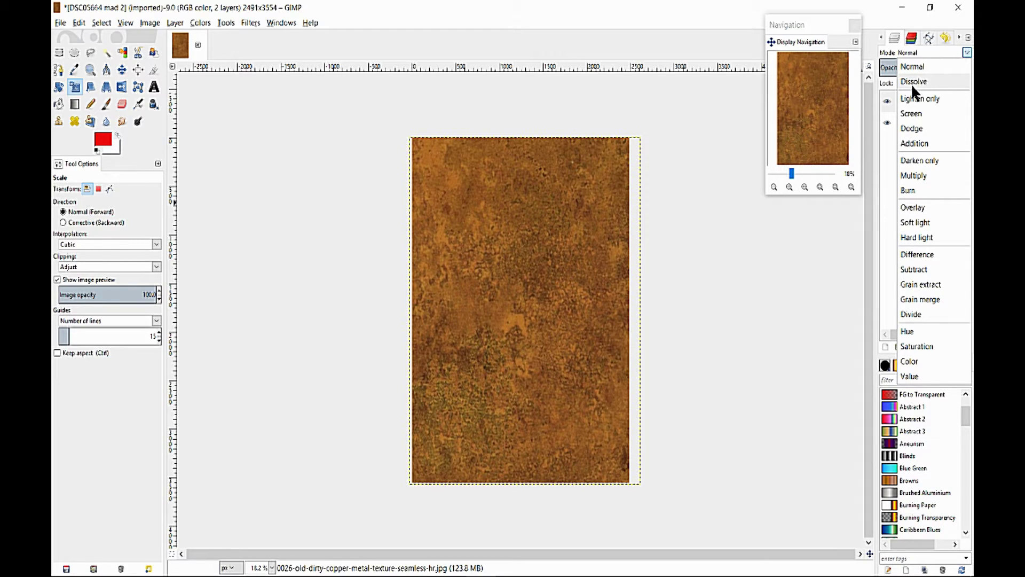
left_click(912, 82)
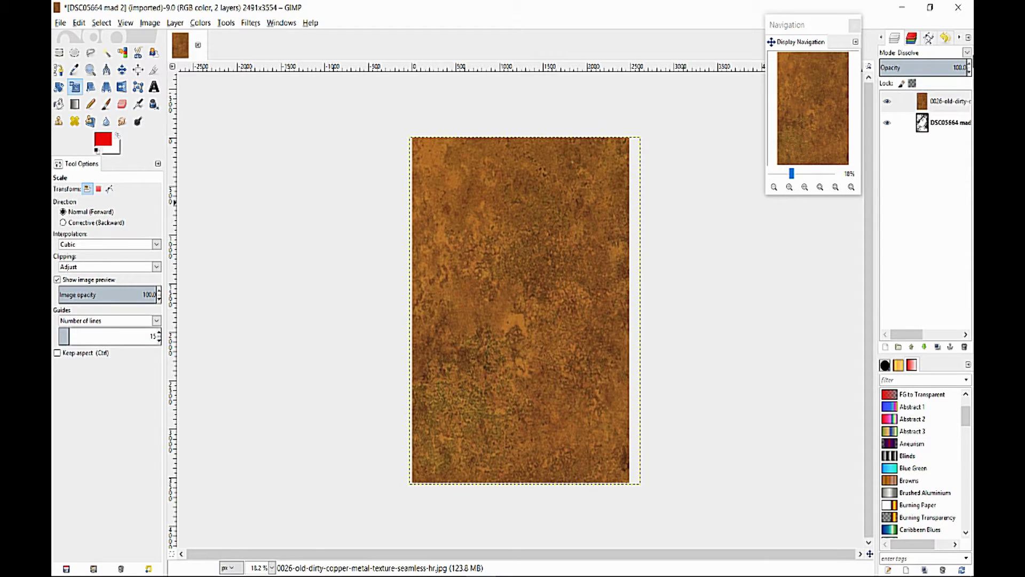
left_click(968, 51)
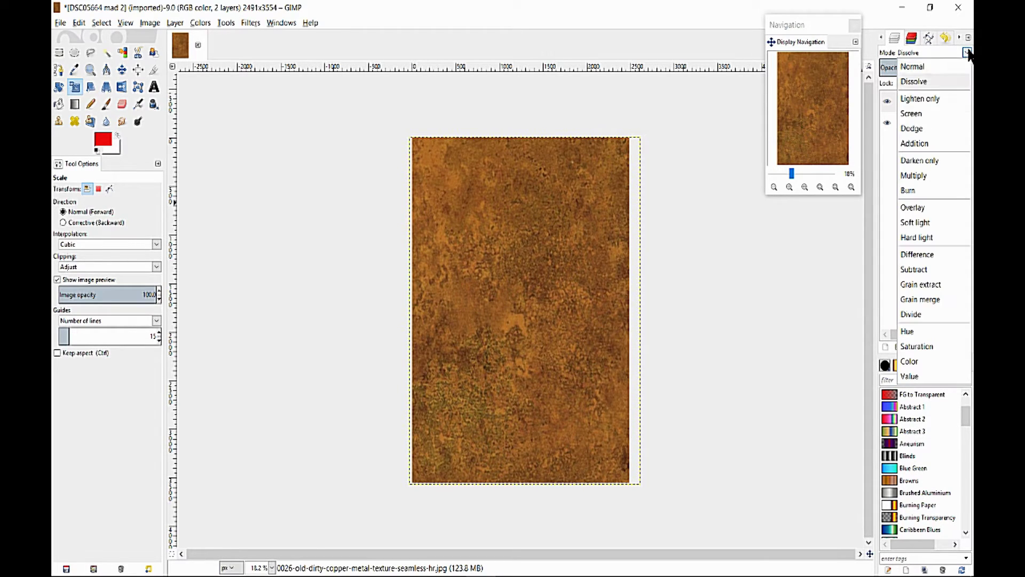
left_click(933, 99)
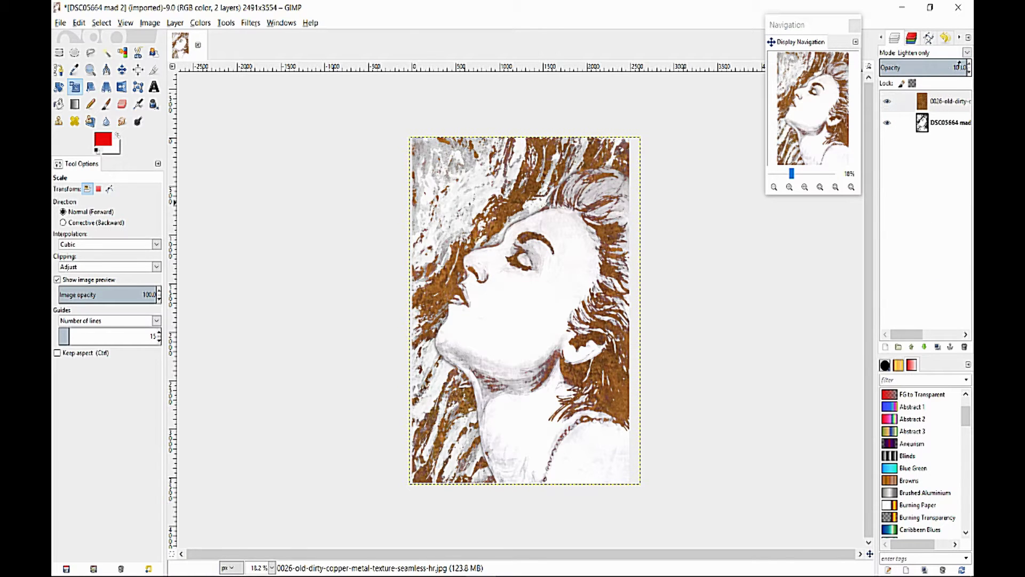
left_click(968, 52)
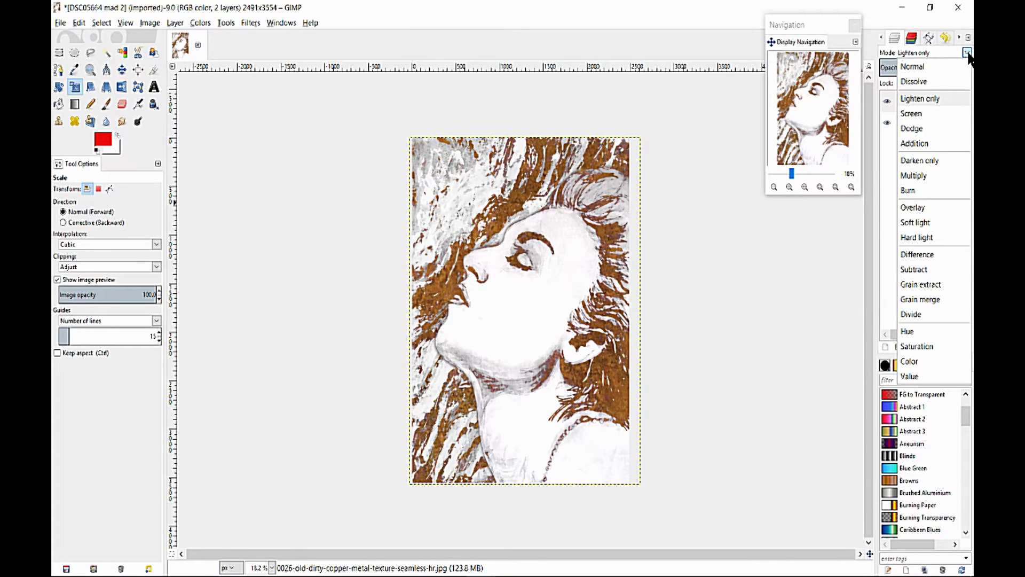
left_click(912, 113)
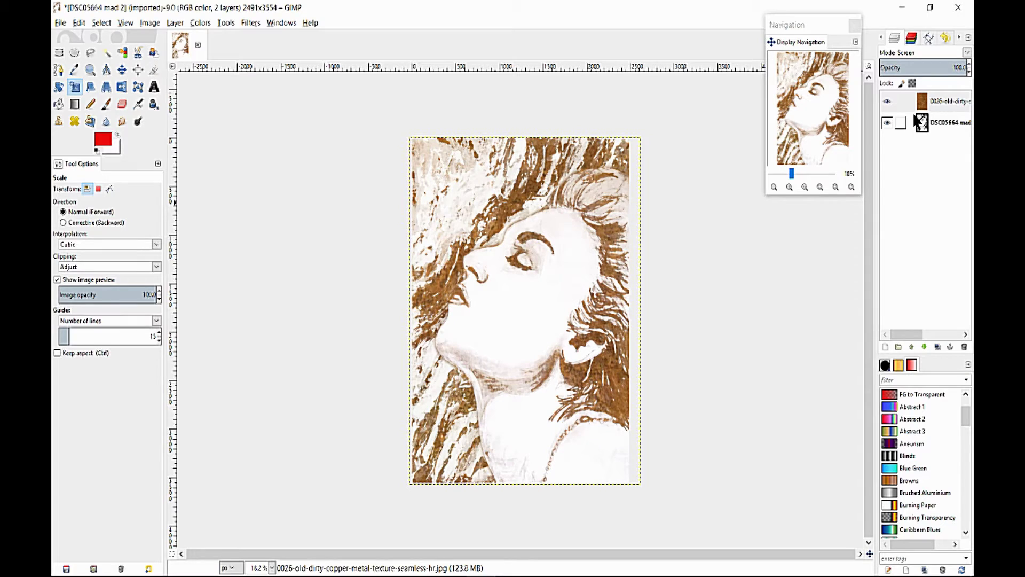
Step: Try the Dodge, Addition and Darken only blend modes on the copper texture layer
left_click(967, 51)
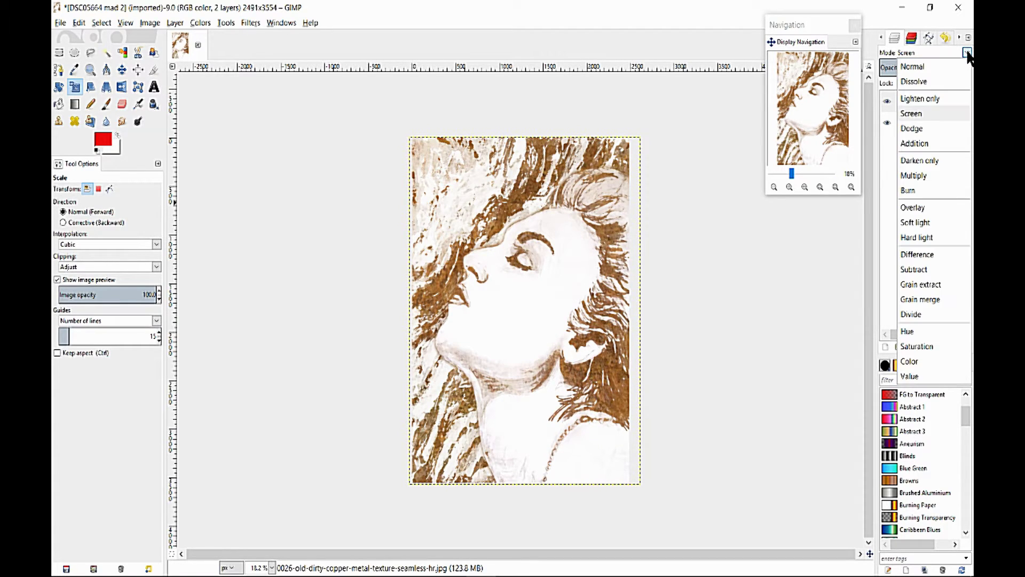
left_click(915, 128)
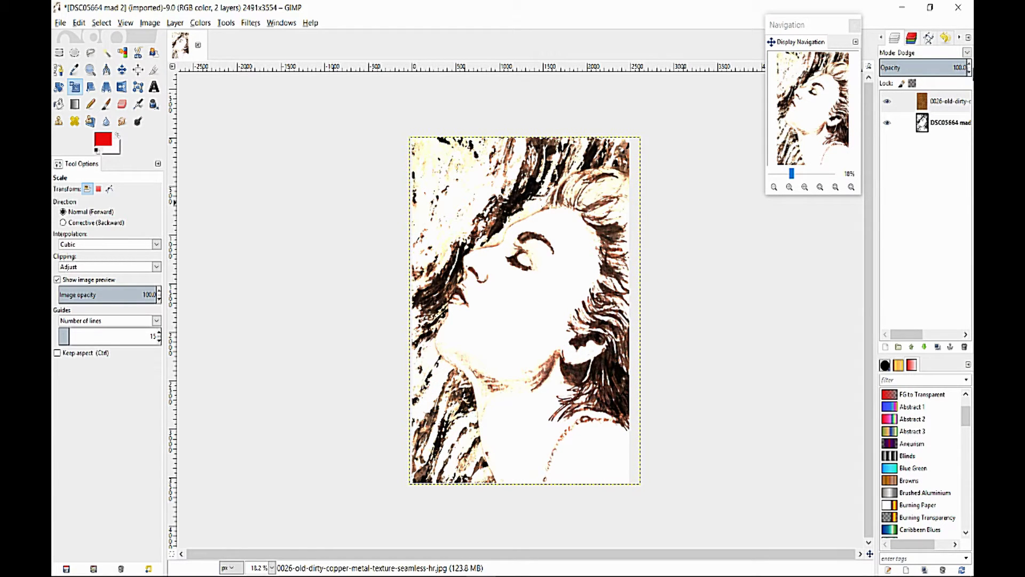
left_click(967, 53)
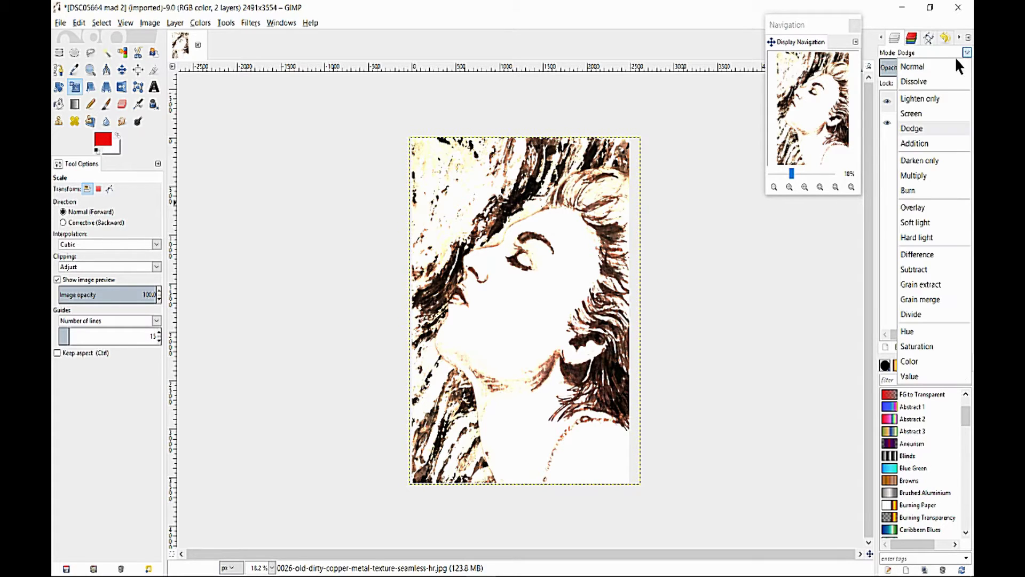
left_click(914, 144)
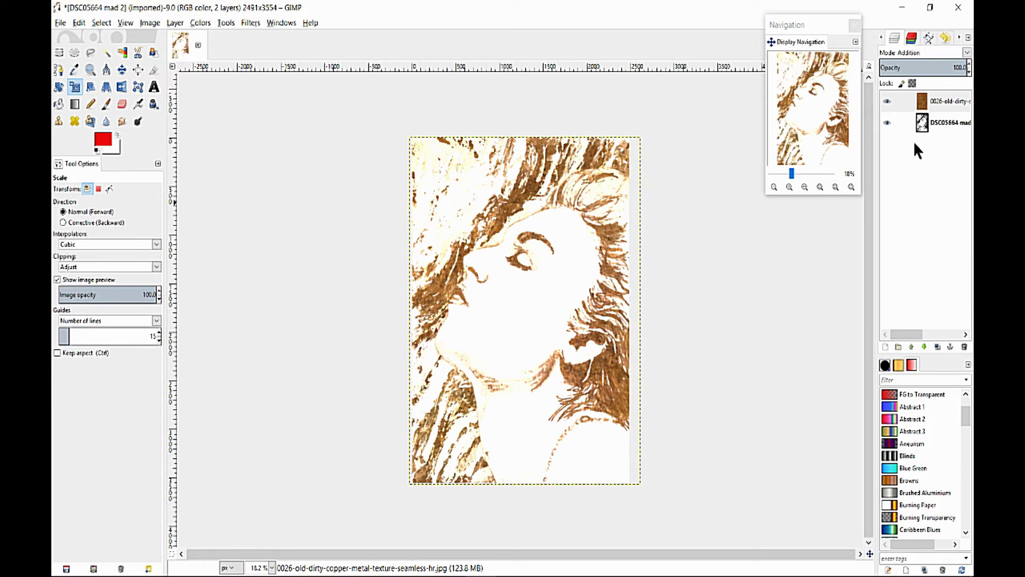
left_click(967, 52)
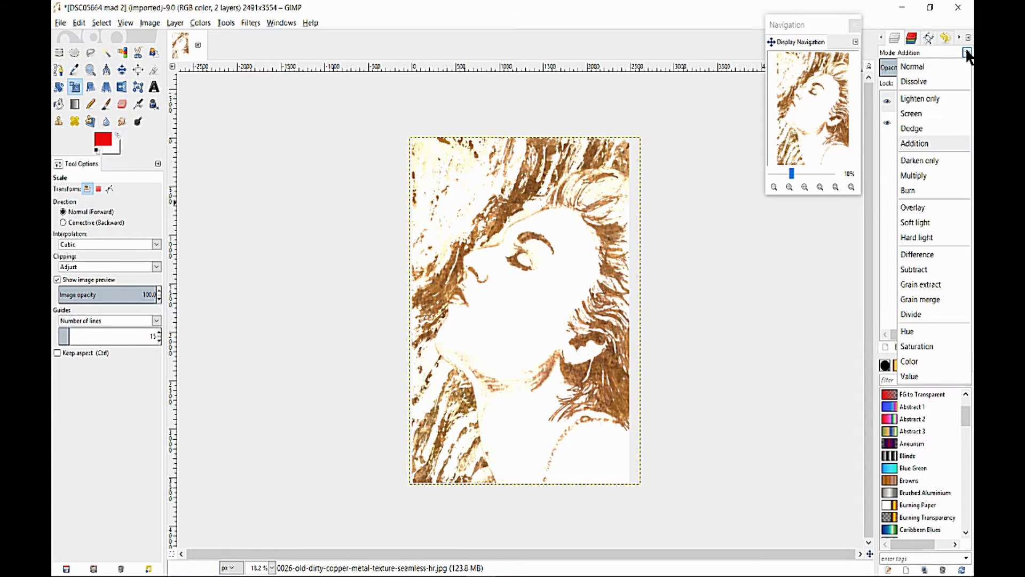
left_click(918, 160)
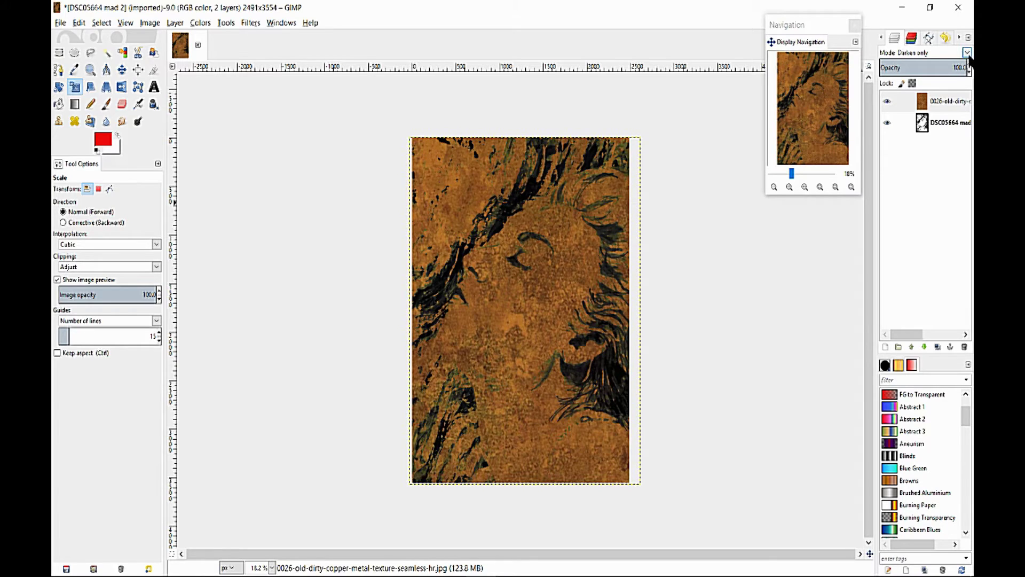
Step: Try the Multiply and Burn blend modes on the copper texture layer, and settle on Overlay
left_click(967, 53)
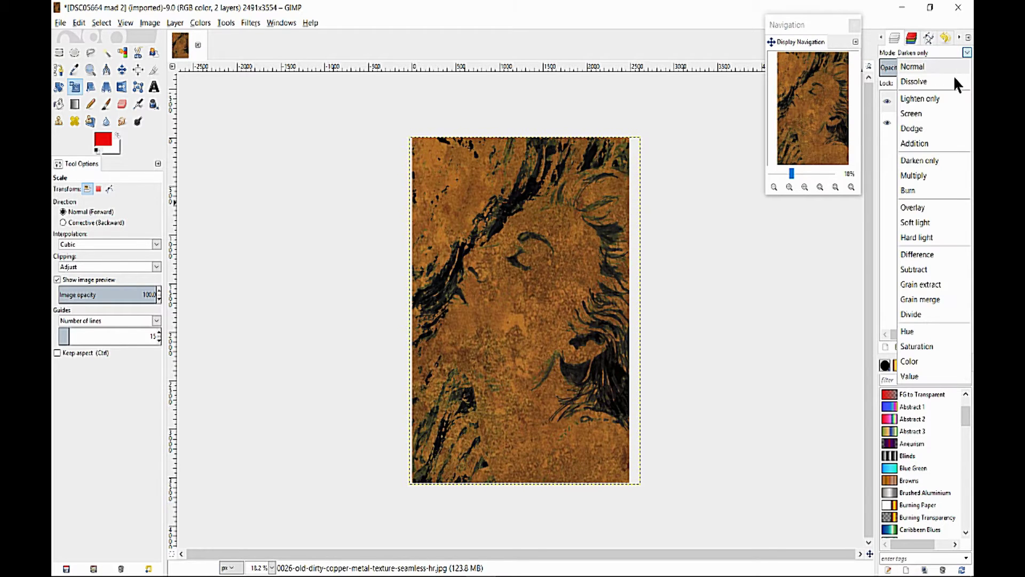
left_click(915, 174)
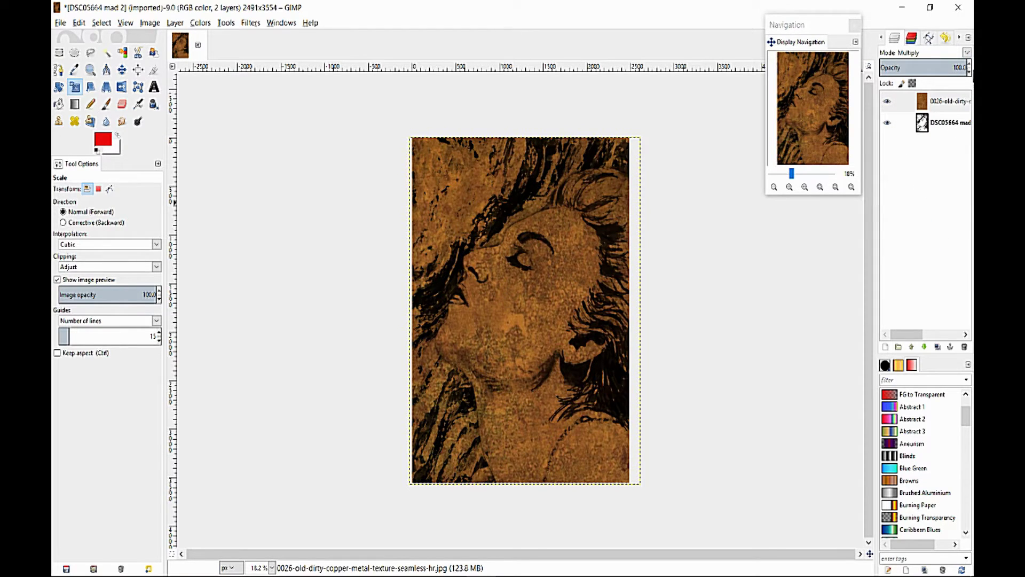
left_click(967, 52)
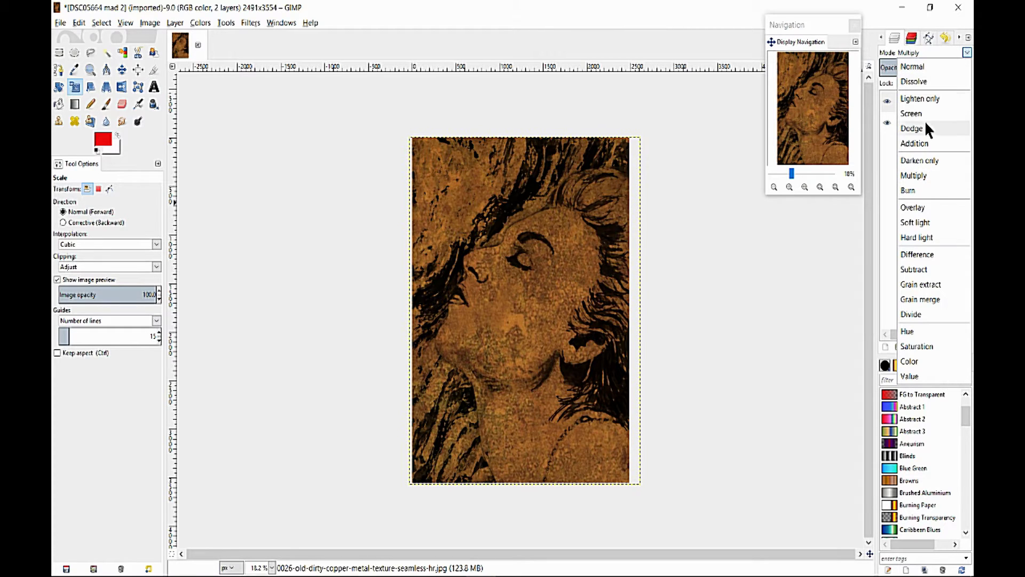
left_click(908, 190)
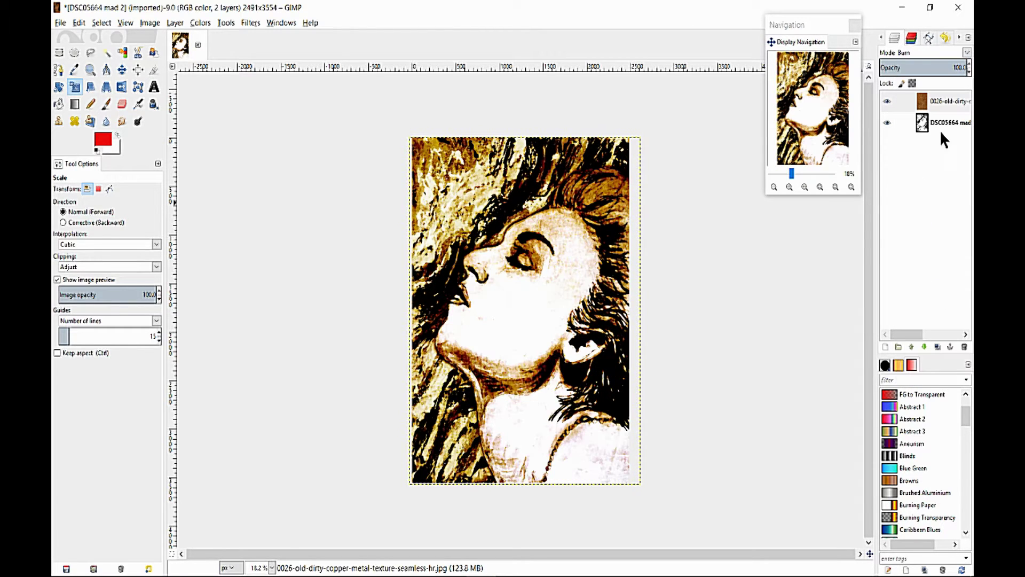
left_click(967, 53)
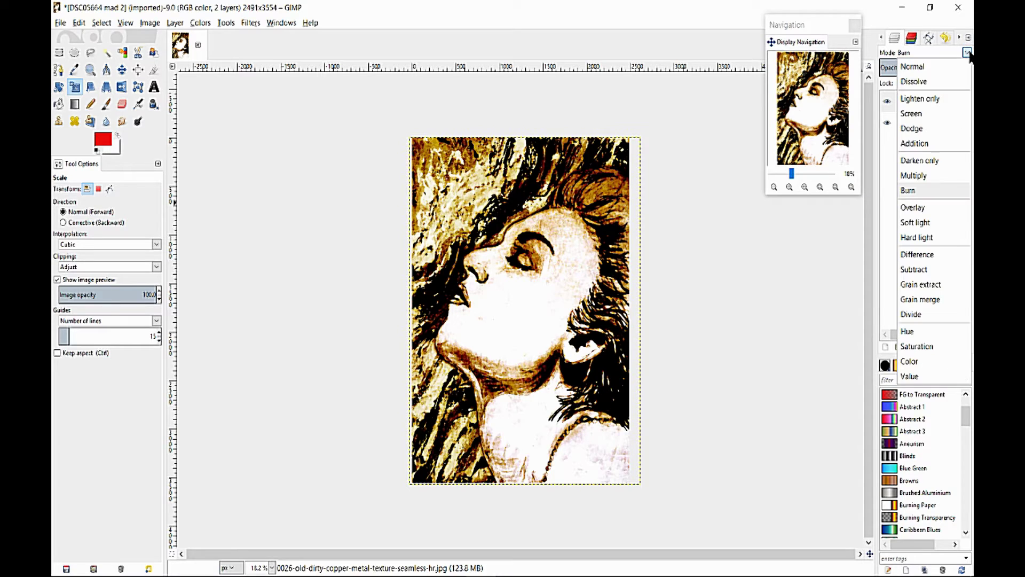
left_click(914, 207)
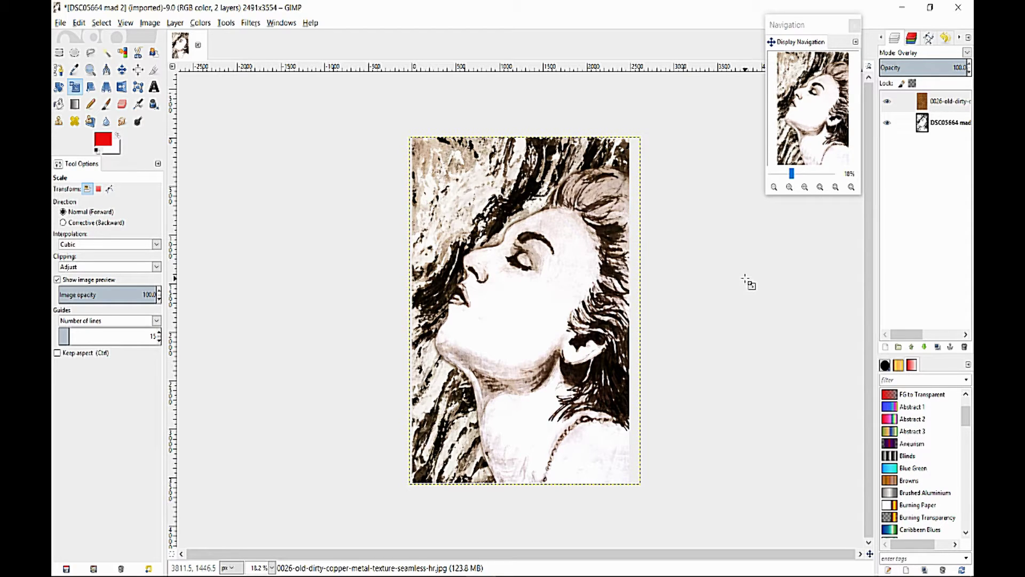
Step: Merge the copper texture layer down into the portrait drawing and duplicate the merged layer
left_click(932, 102)
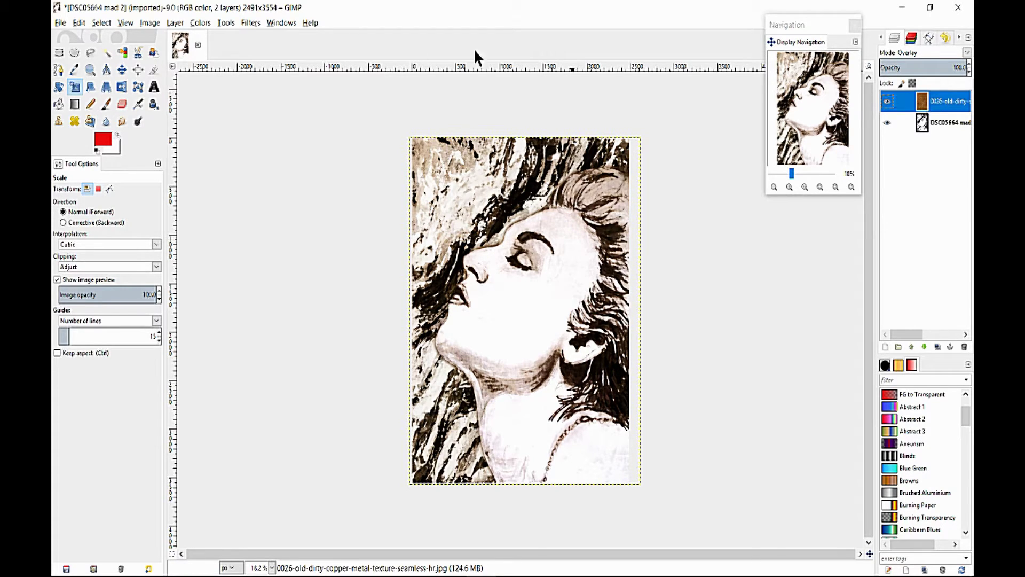
left_click(175, 23)
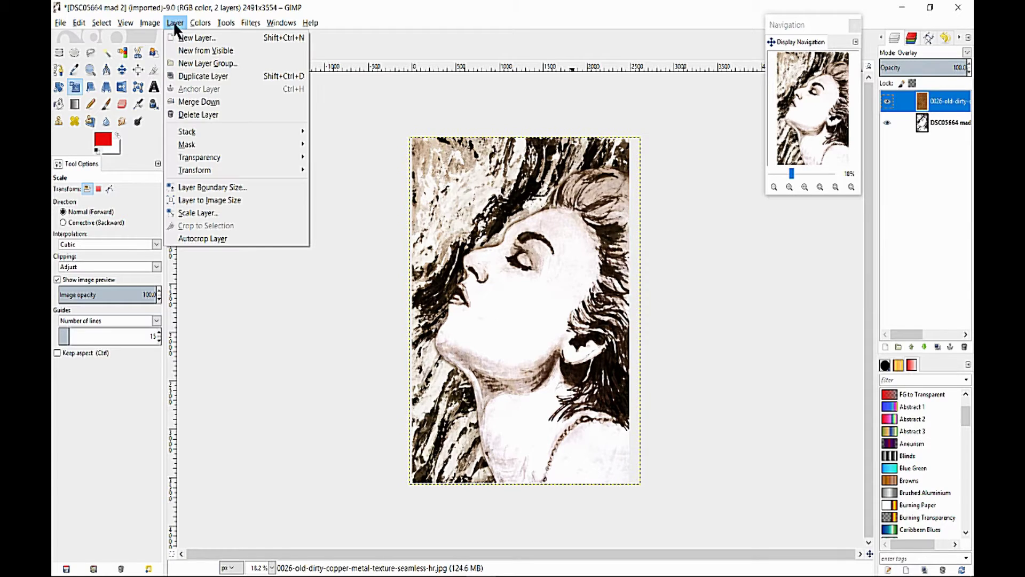
left_click(215, 100)
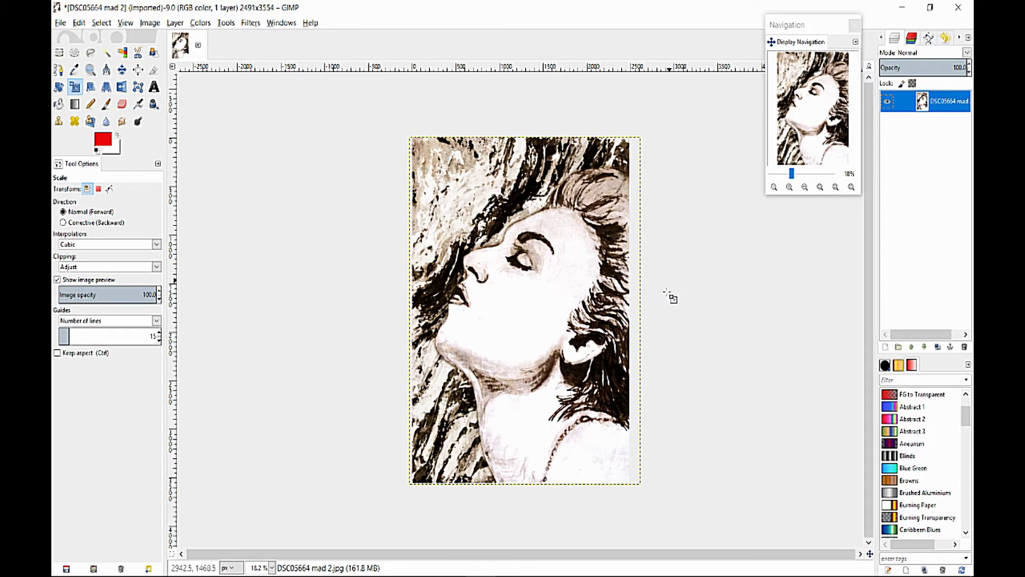
right_click(940, 108)
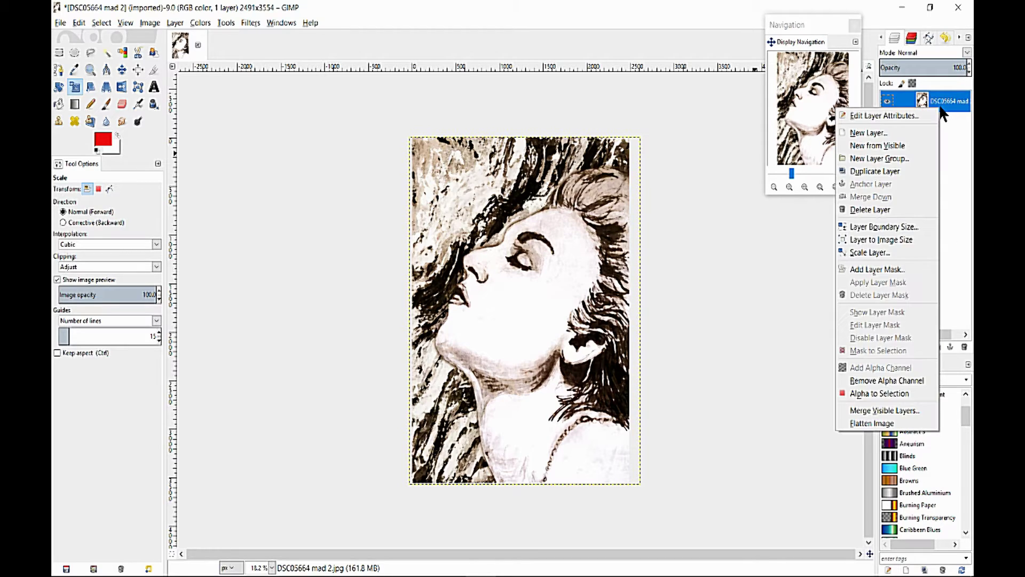
left_click(864, 170)
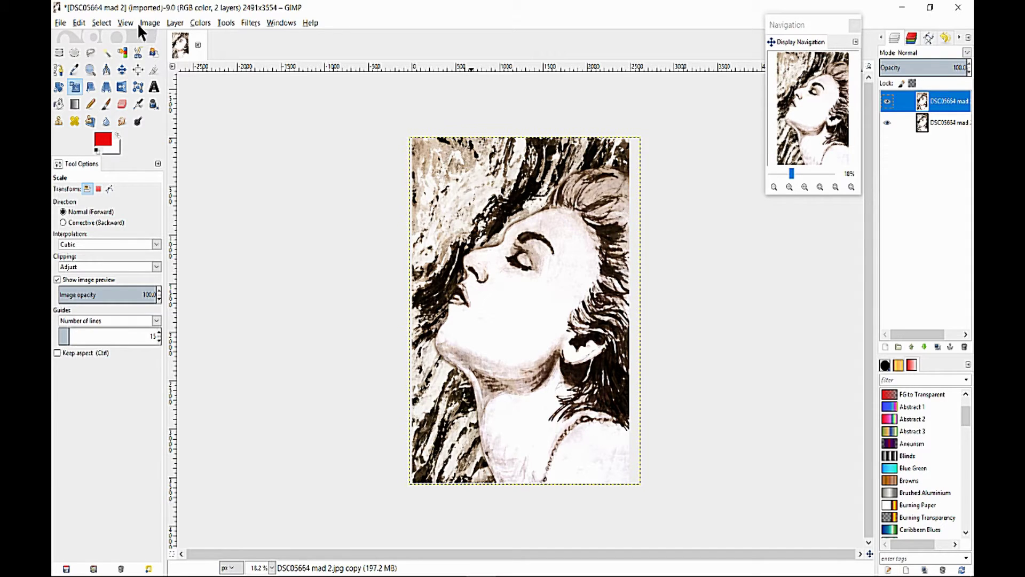
Step: Preview the images in the "for DAU video" folder and add the colourful abstract painting DSC03551a.jpg as a new layer
left_click(58, 23)
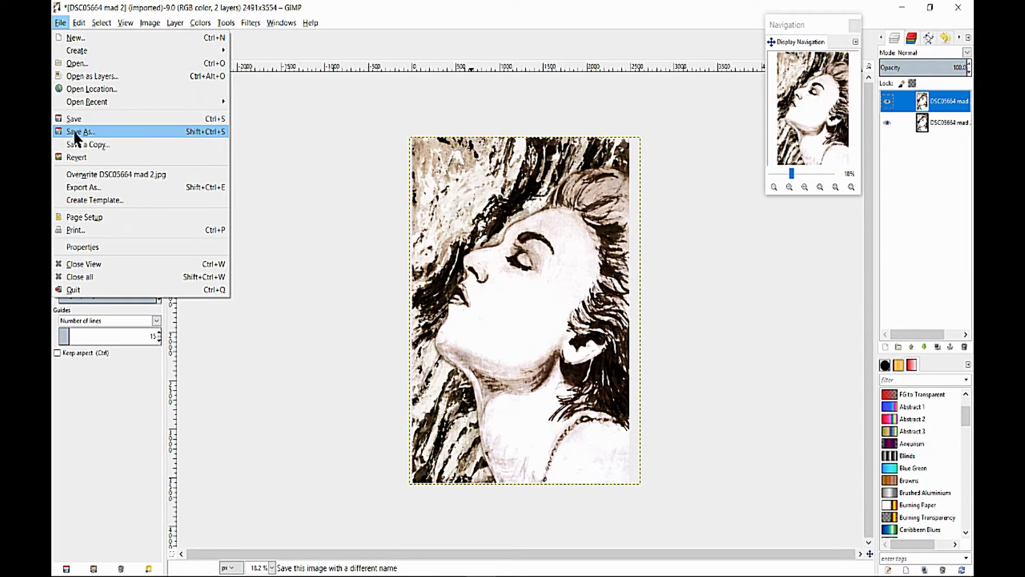
left_click(94, 73)
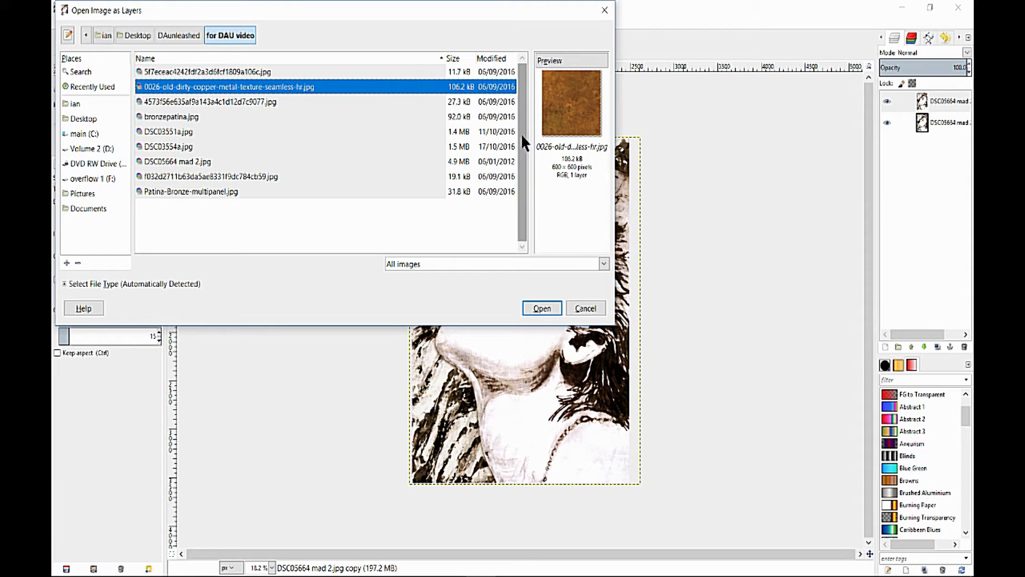
left_click(198, 72)
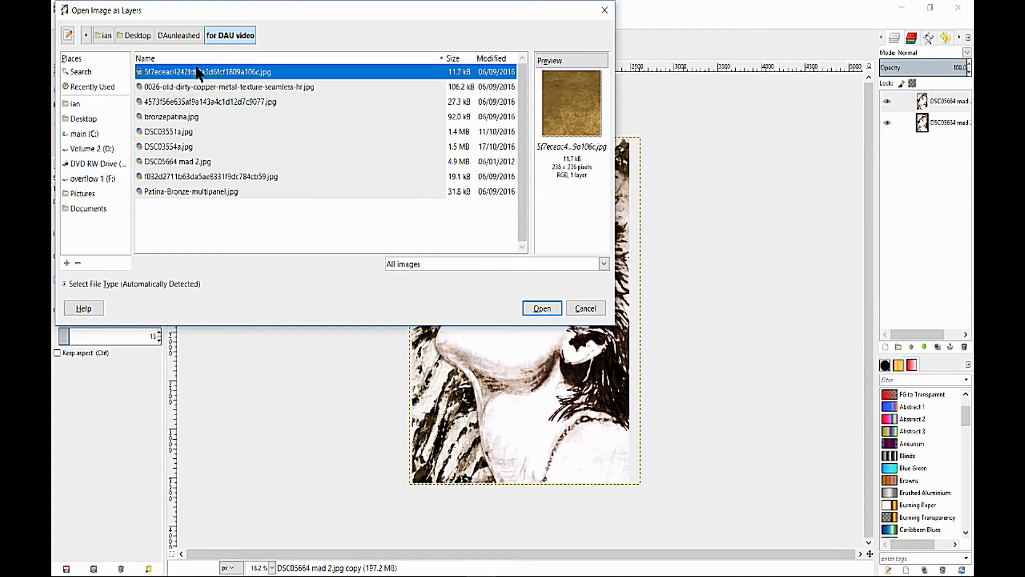
left_click(192, 101)
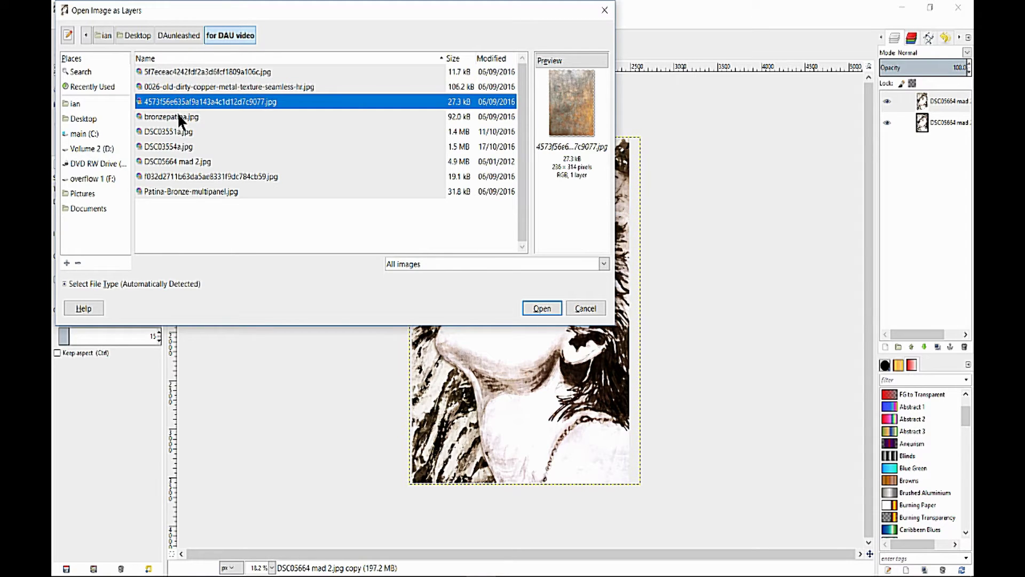
left_click(178, 115)
left_click(180, 132)
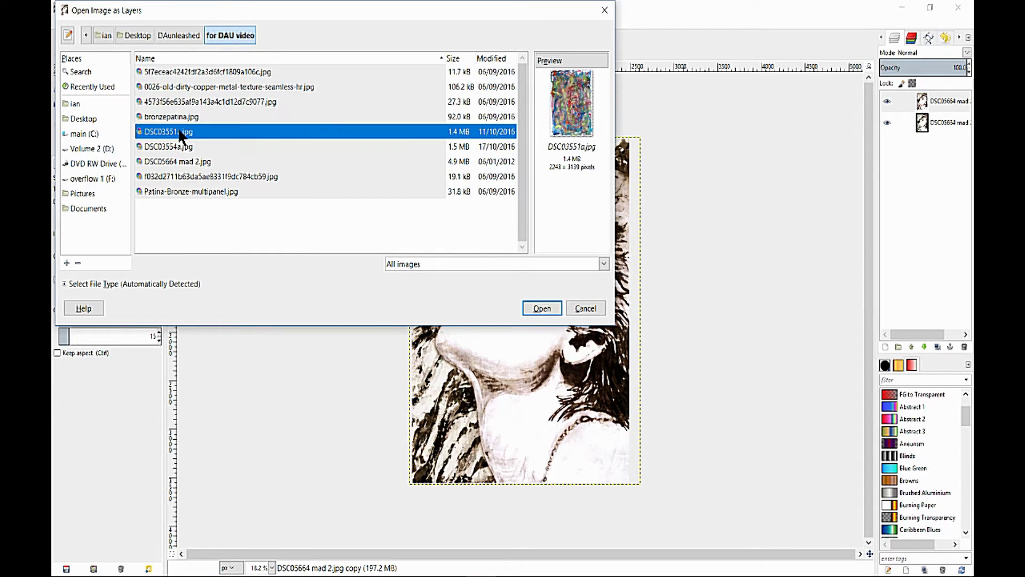
left_click(178, 143)
left_click(174, 131)
left_click(548, 309)
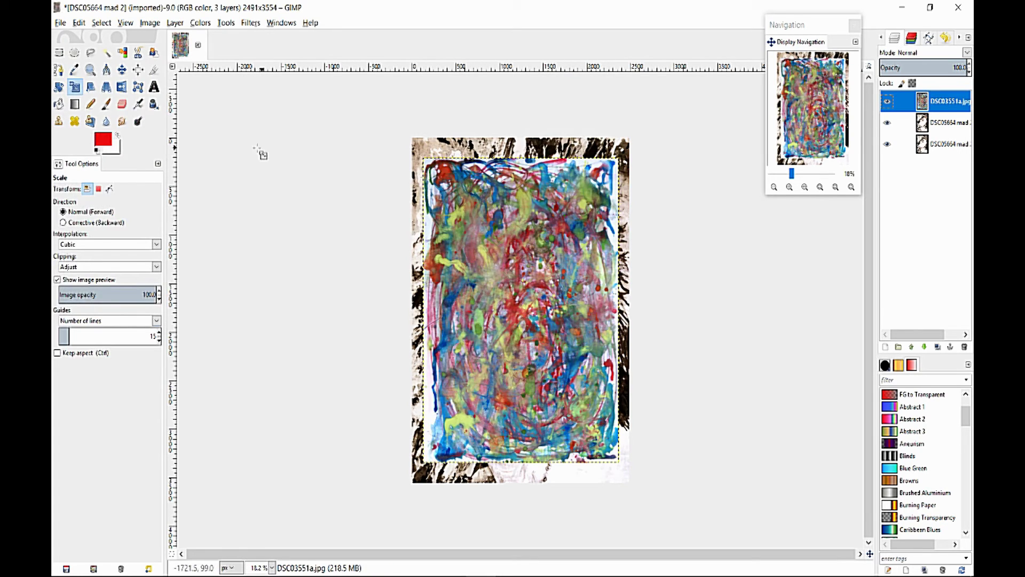
Step: Scale the DSC03551a.jpg painting layer to about 2617 × 3689 px so it covers the whole portrait
left_click(76, 90)
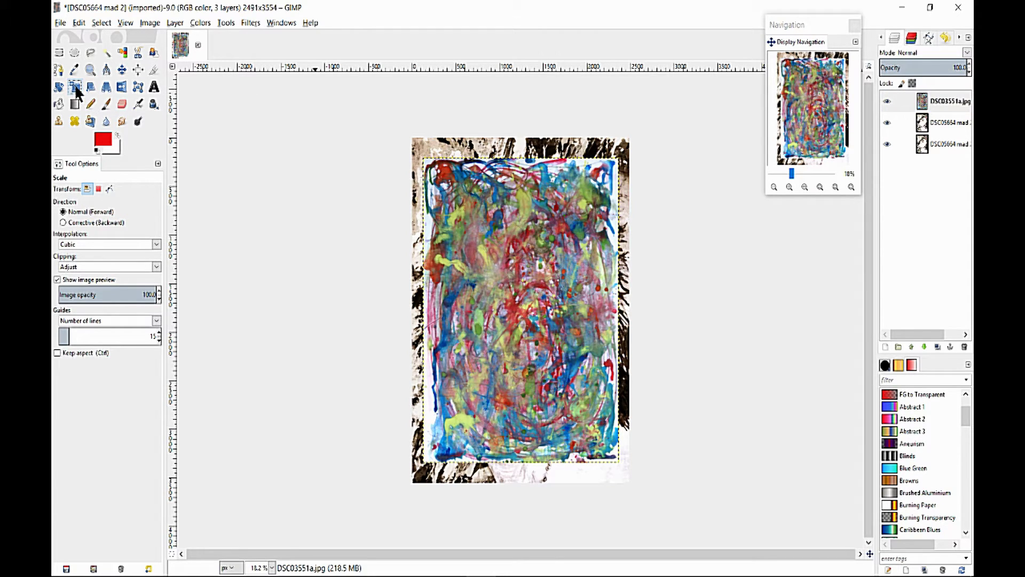
left_click(423, 159)
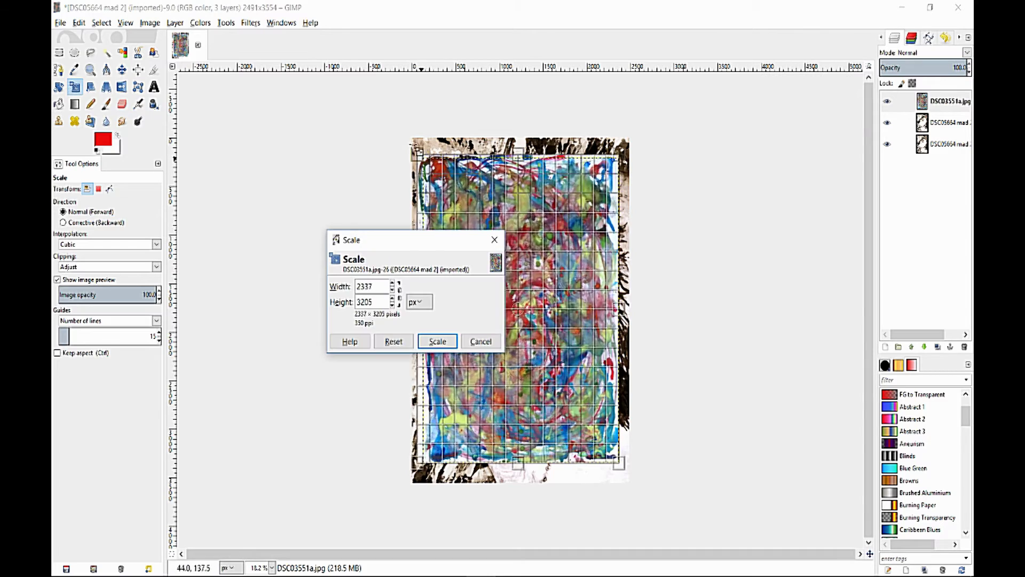
left_click_drag(415, 150, 407, 136)
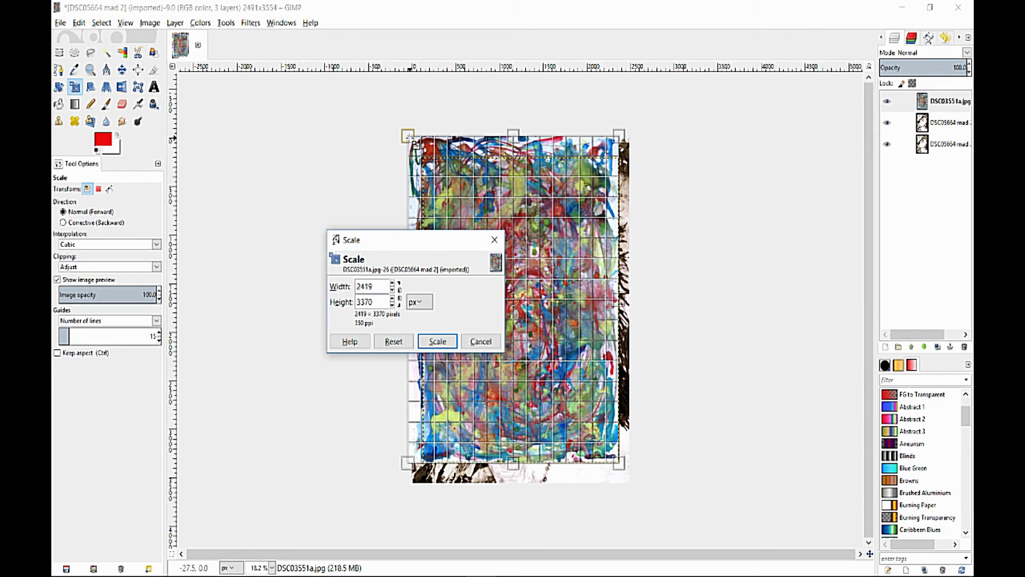
left_click_drag(619, 469, 636, 493)
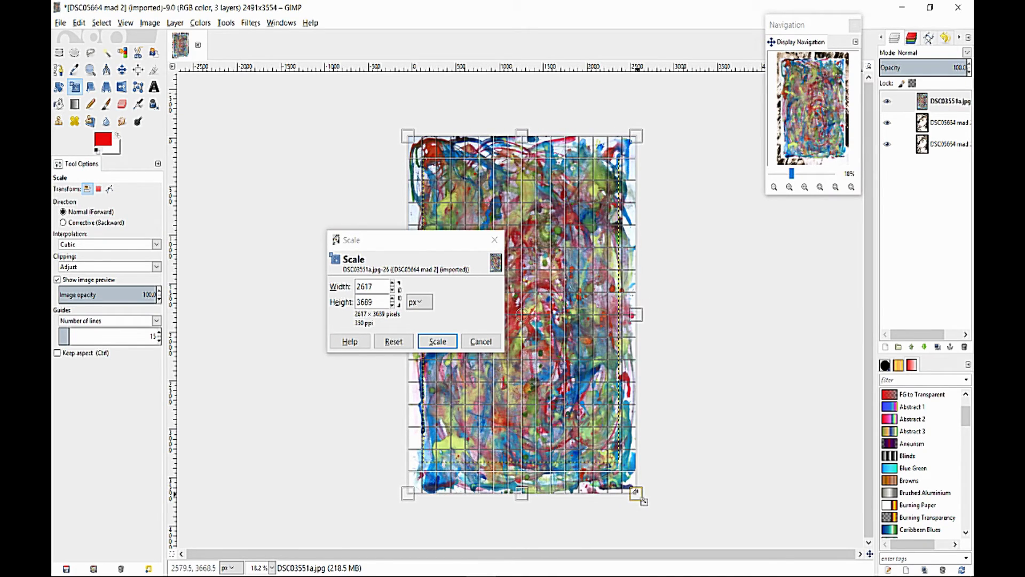
left_click(435, 341)
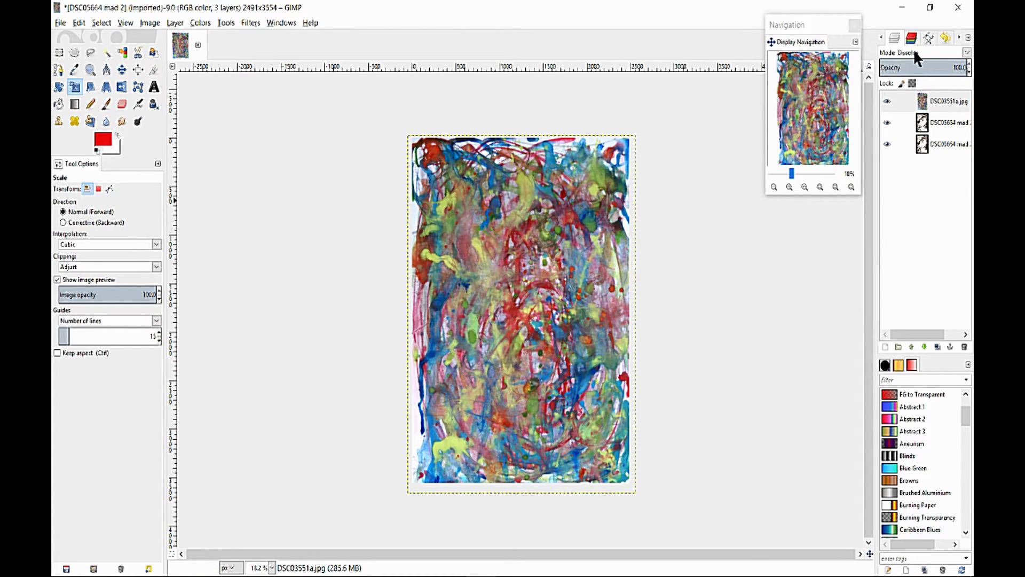
Step: Try the Lighten only, Screen, Dodge and Addition blend modes on the DSC03551a.jpg painting layer
left_click(911, 54)
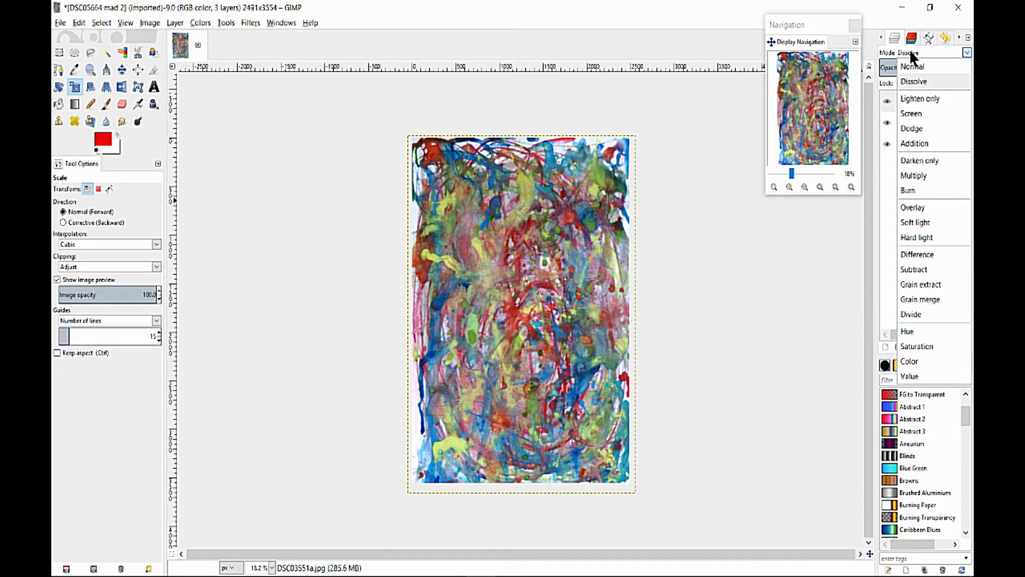
left_click(912, 54)
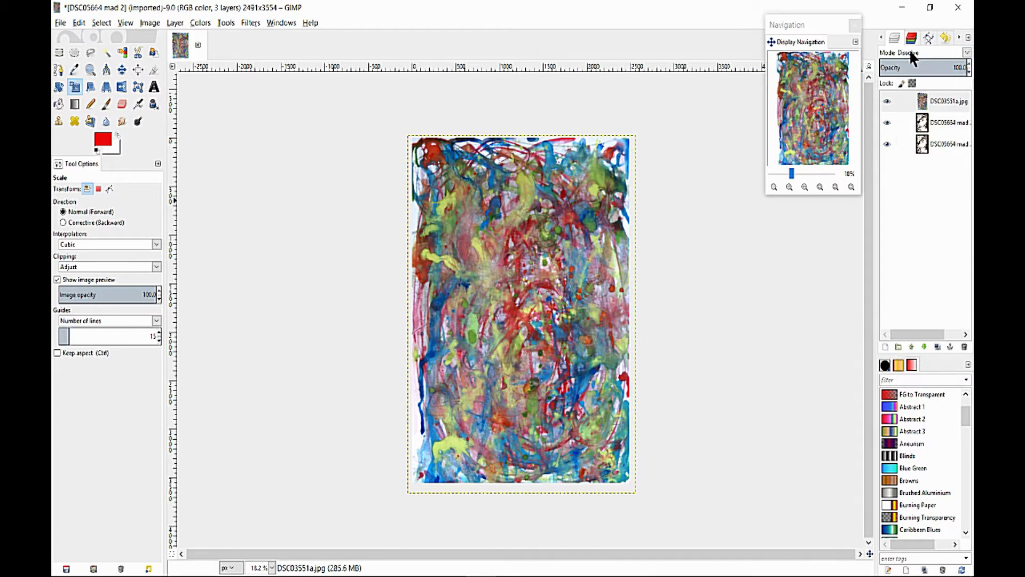
scroll(908, 49, "down", 1)
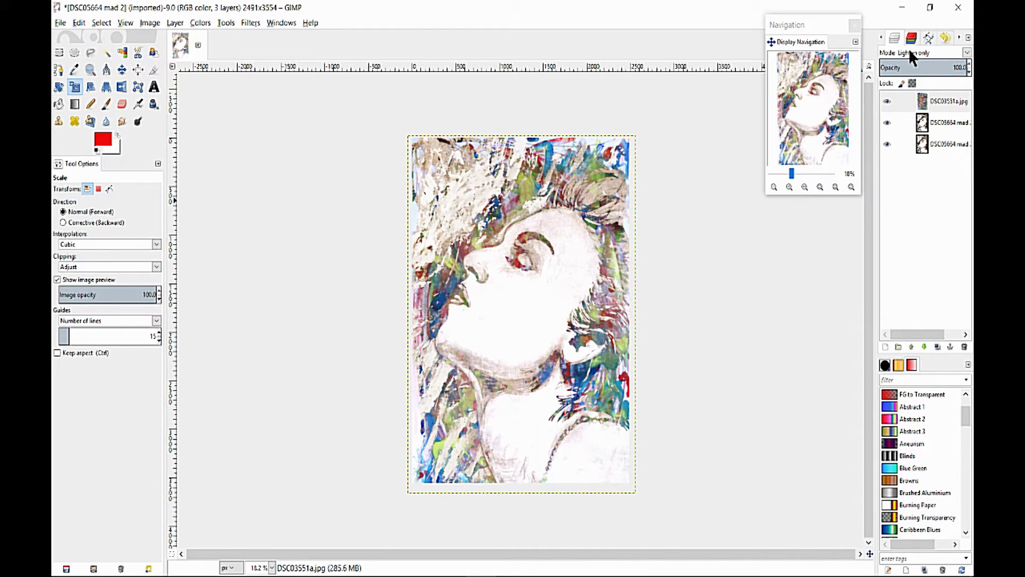
scroll(908, 48, "down", 2)
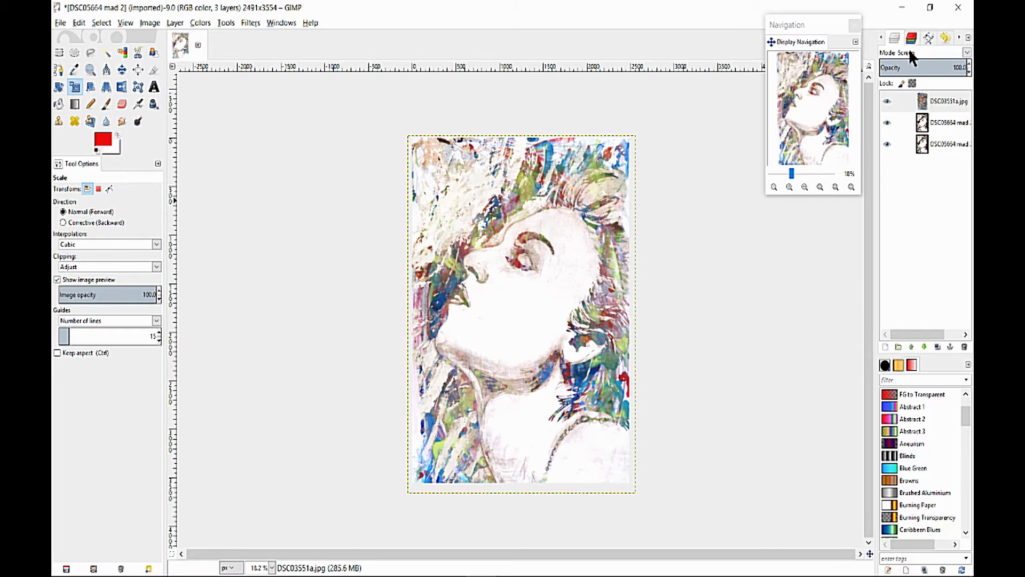
scroll(908, 48, "down", 1)
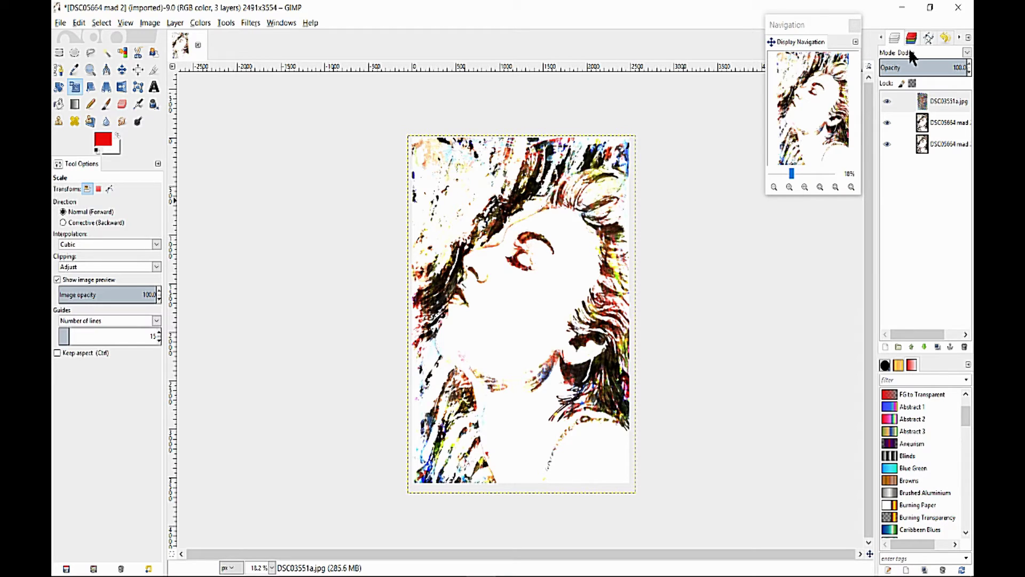
scroll(909, 48, "down", 1)
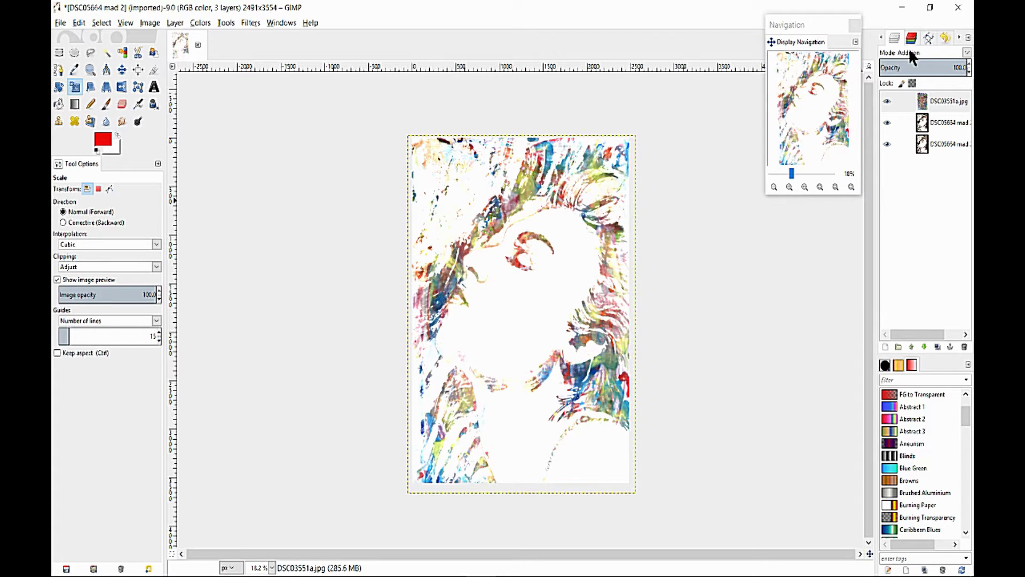
Step: Try the Multiply, Soft light and Difference blend modes on the DSC03551a.jpg painting layer
scroll(909, 48, "down", 2)
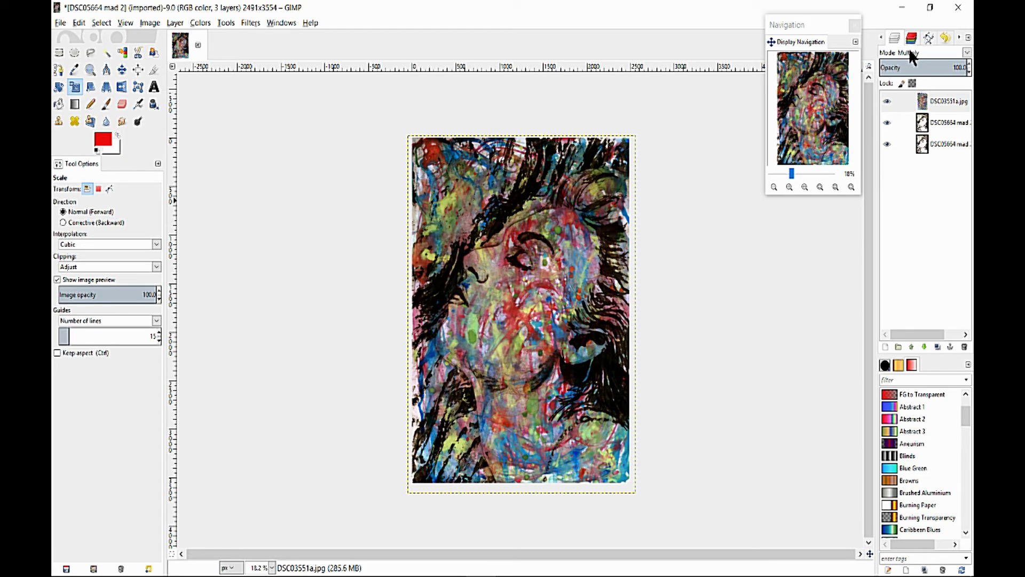
scroll(908, 47, "down", 2)
scroll(908, 47, "down", 2)
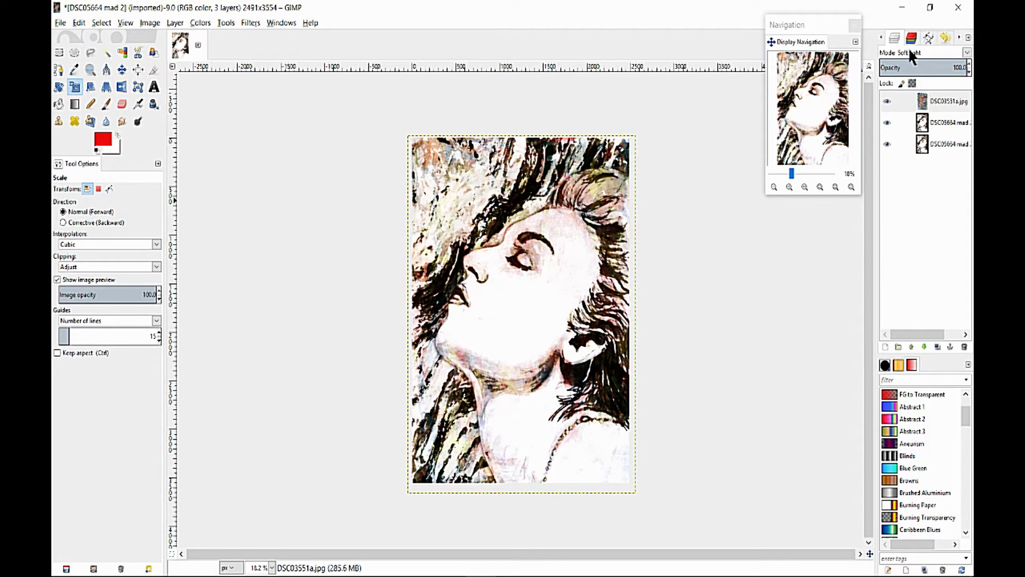
scroll(908, 52, "down", 1)
scroll(908, 53, "down", 5)
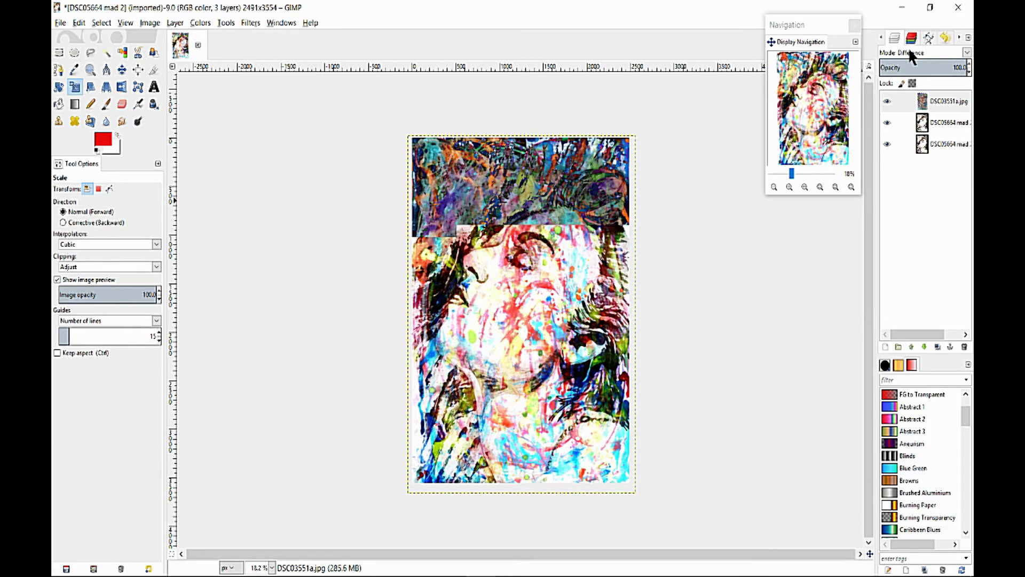
Step: Step the DSC03551a.jpg painting layer through the Subtract, Grain extract and Grain merge blend modes to Divide
scroll(909, 52, "down", 2)
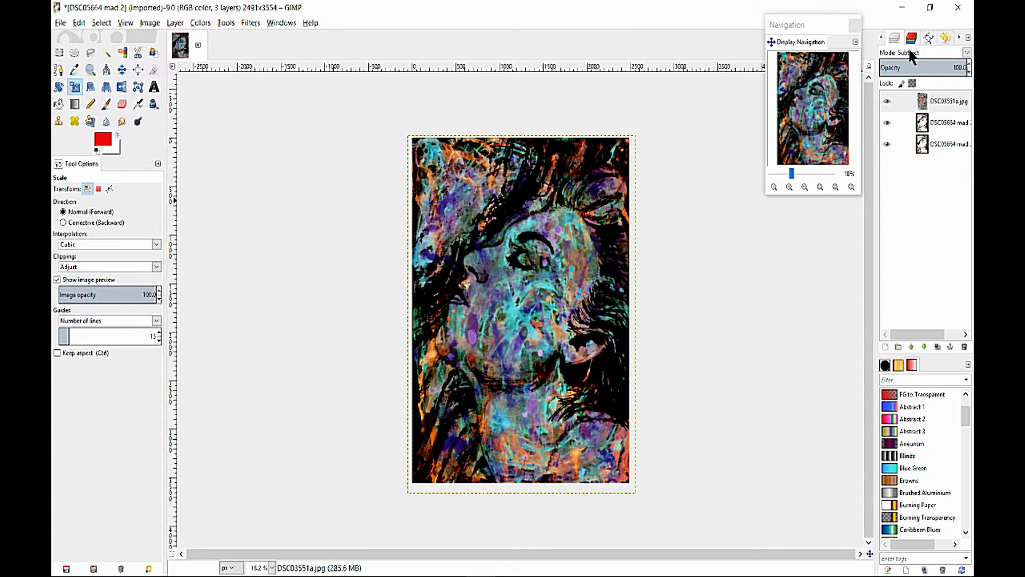
scroll(908, 47, "down", 1)
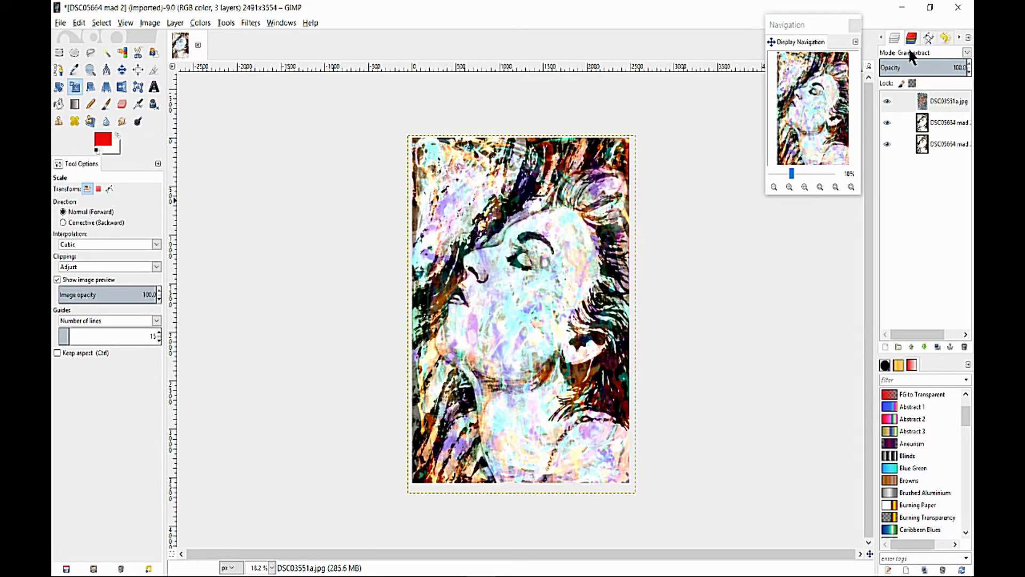
scroll(908, 47, "down", 1)
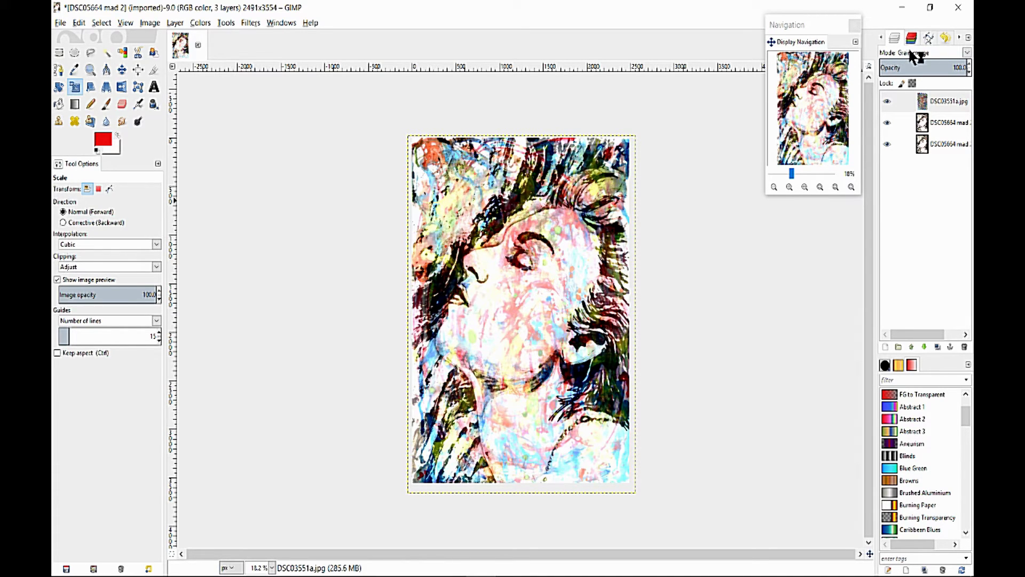
scroll(915, 55, "down", 1)
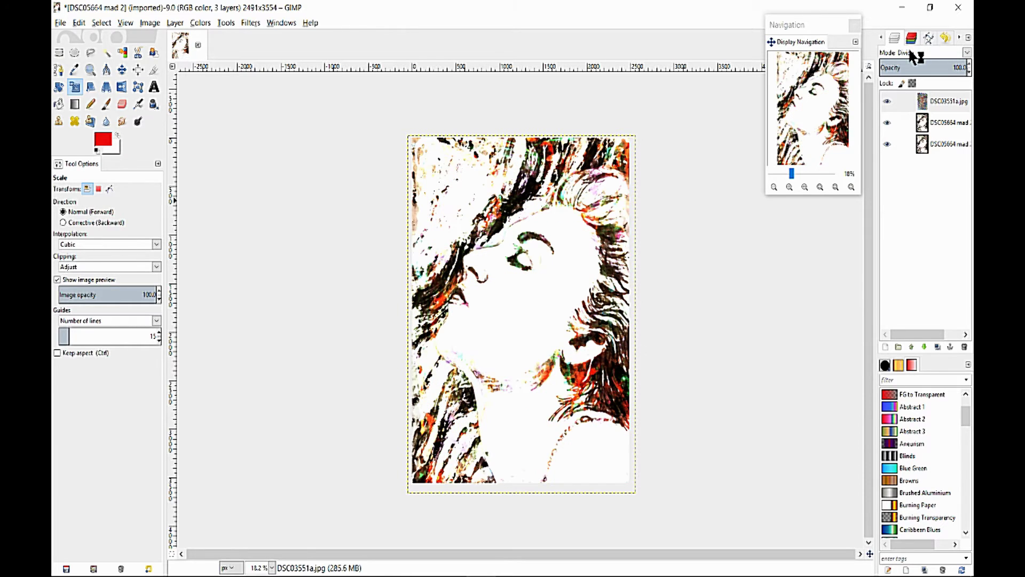
Step: Compare the Hue, Saturation and Value blend modes on the DSC03551a.jpg painting layer and settle on Saturation
scroll(908, 47, "down", 1)
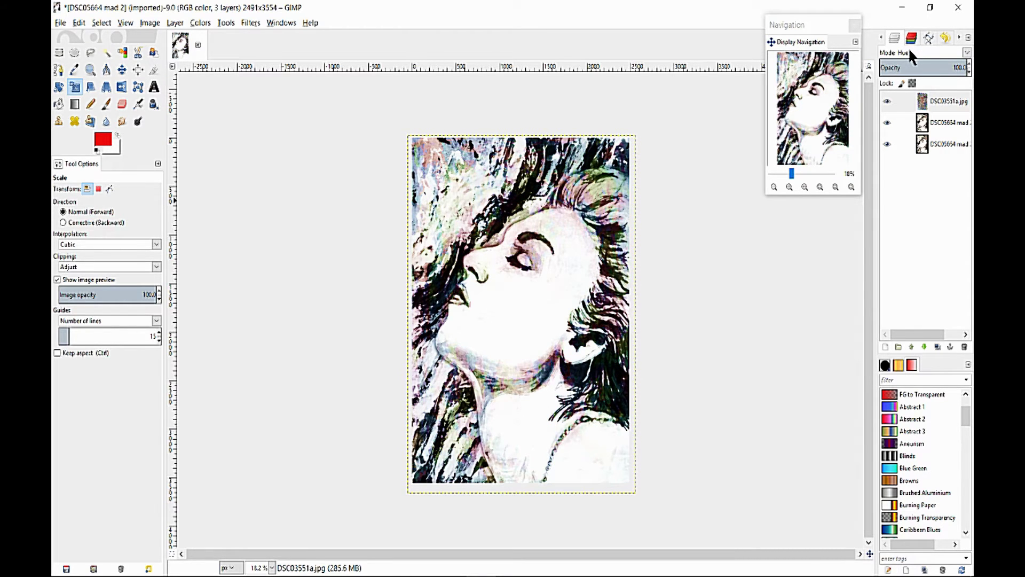
scroll(908, 47, "down", 1)
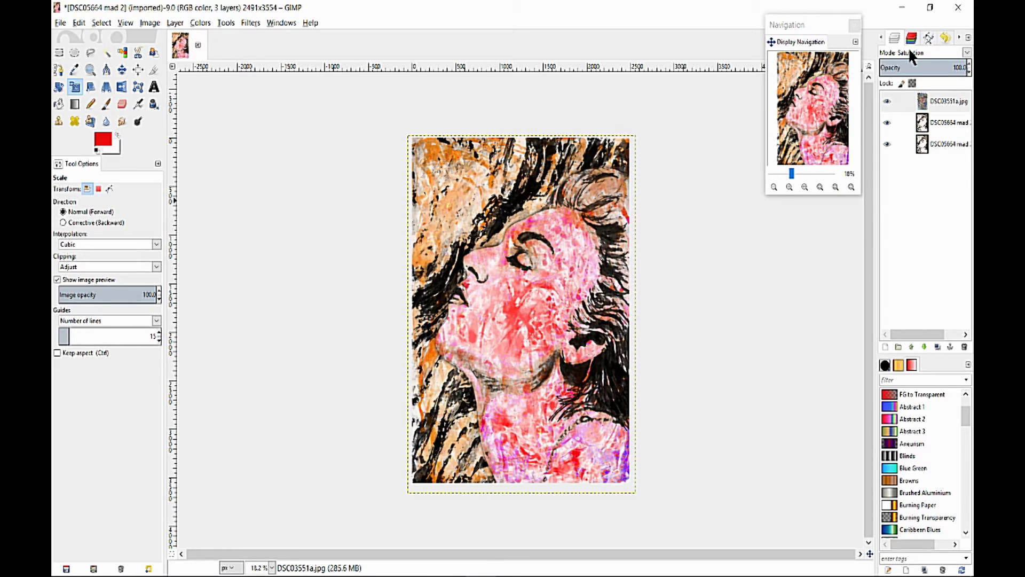
scroll(908, 47, "down", 2)
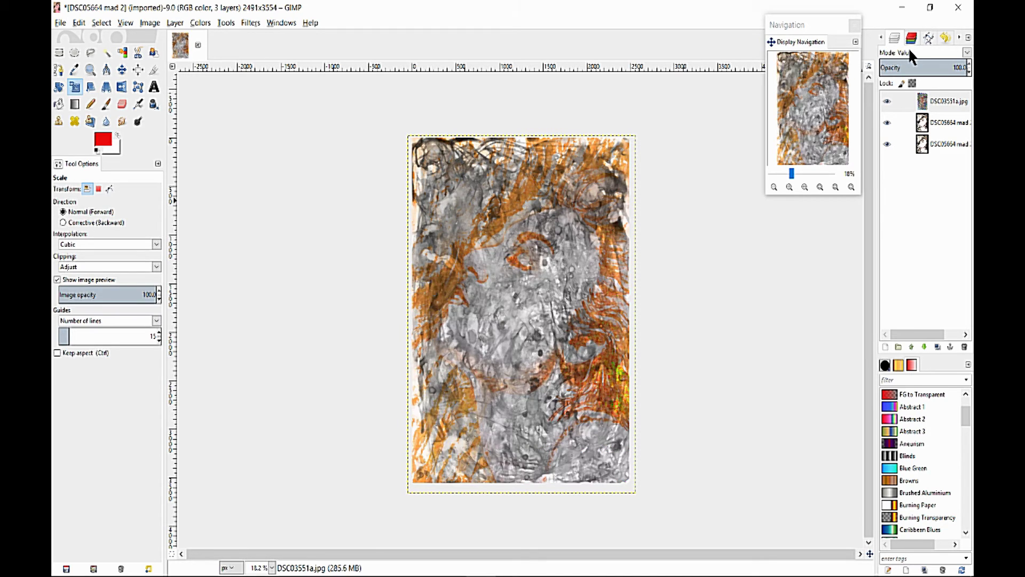
scroll(908, 47, "up", 2)
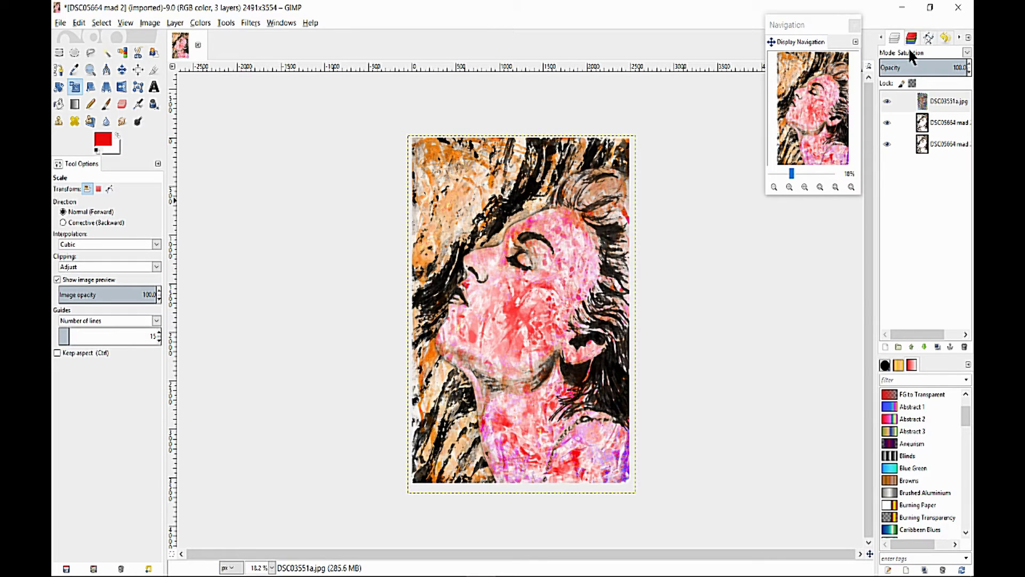
Step: Merge the DSC03551a.jpg painting layer down into the portrait copy beneath it
left_click(949, 104)
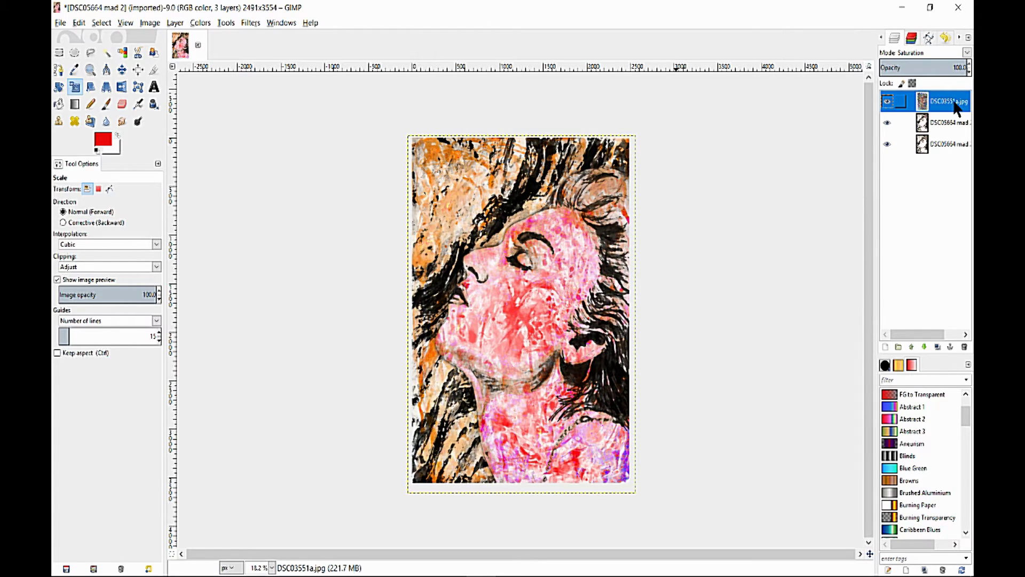
right_click(945, 110)
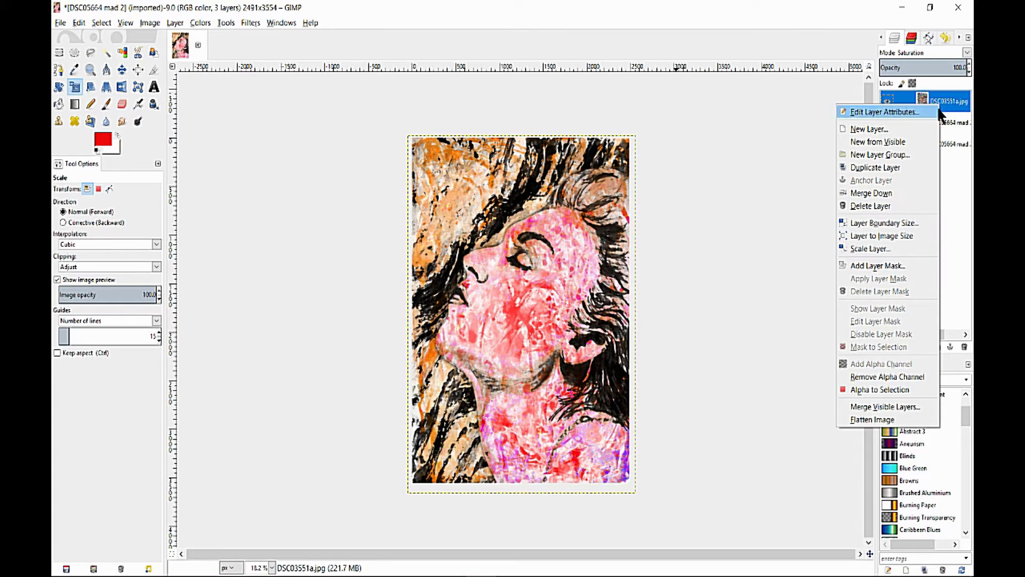
left_click(864, 194)
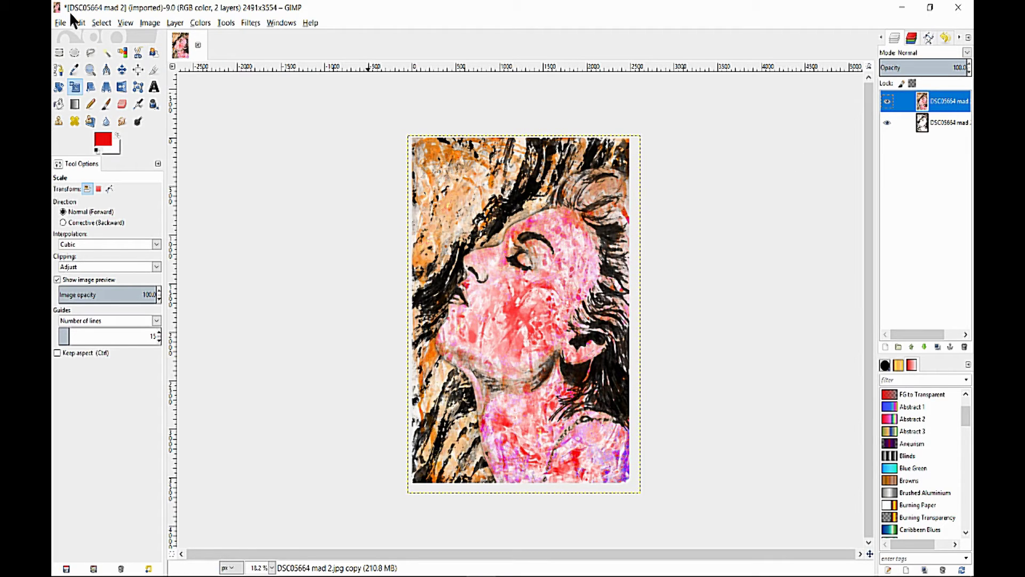
Step: Preview paintings in the abstract 2016 folder and open DSC03194.JPG as a new layer
left_click(61, 24)
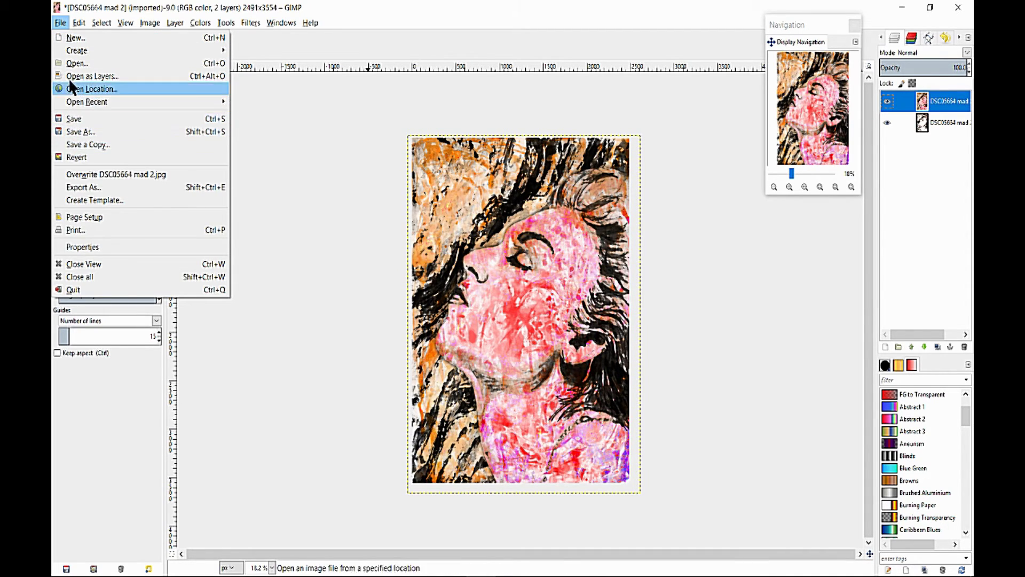
left_click(86, 77)
double_click(138, 141)
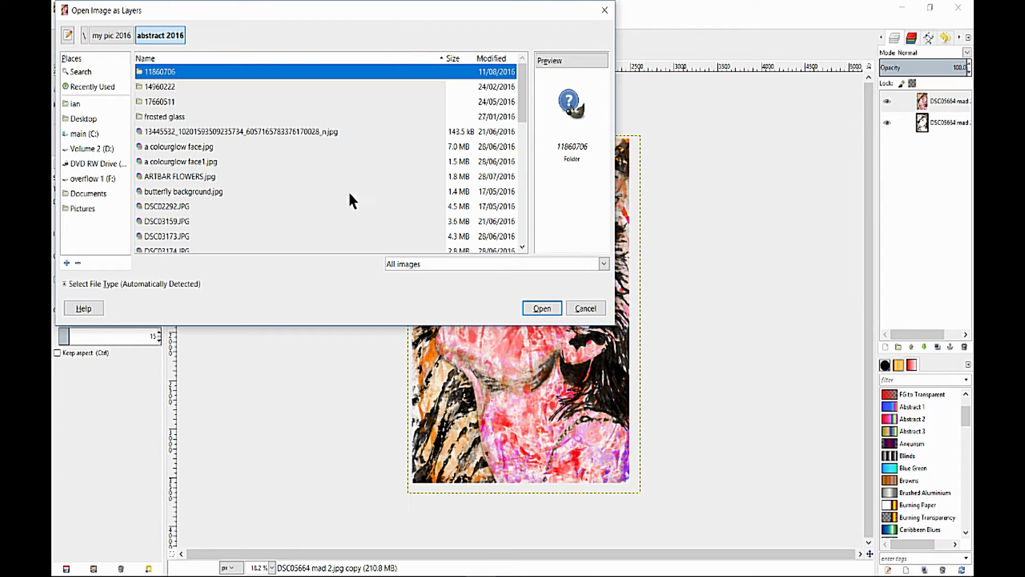
left_click(139, 206)
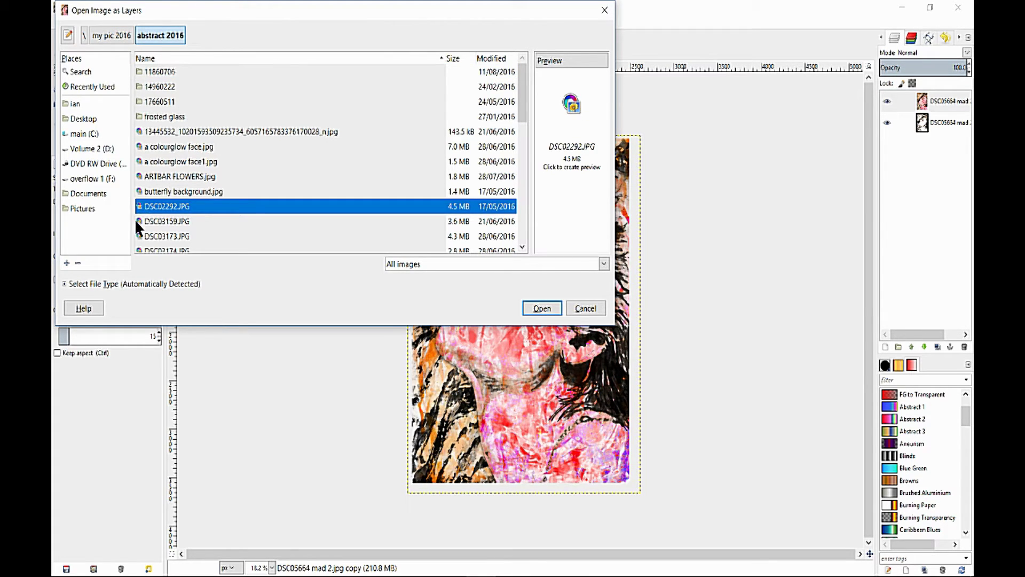
left_click(140, 221)
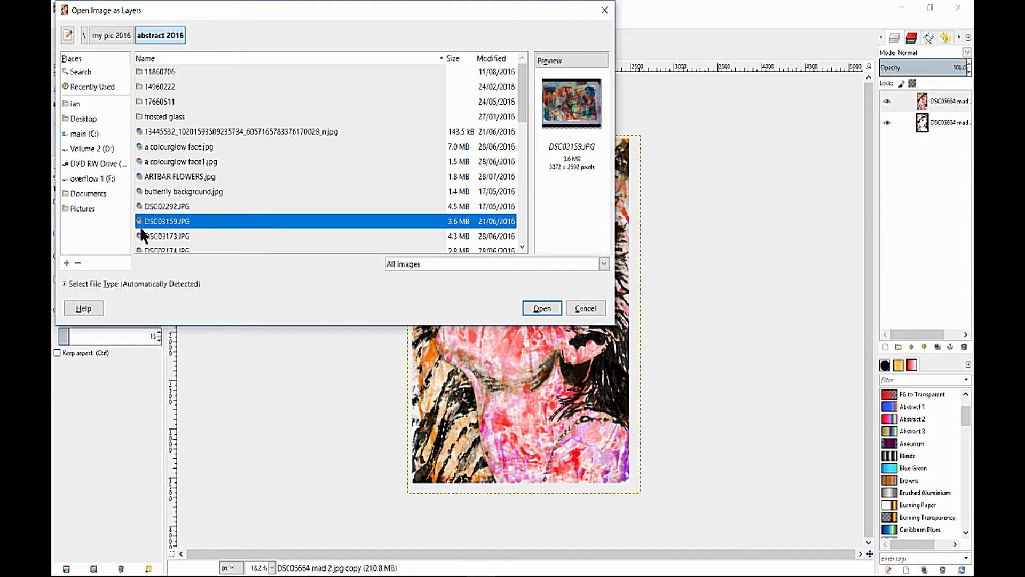
left_click(142, 237)
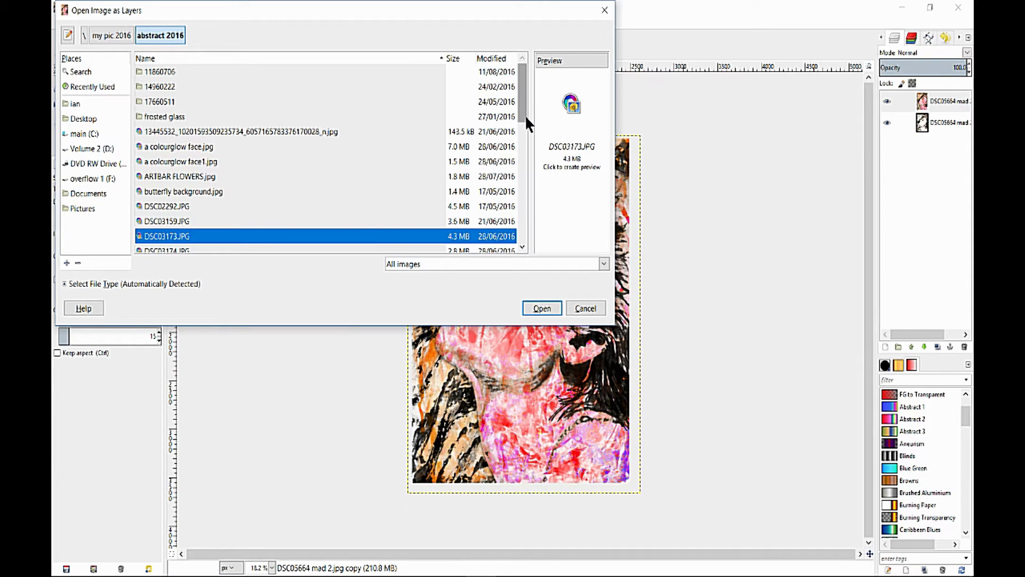
left_click_drag(523, 114, 484, 148)
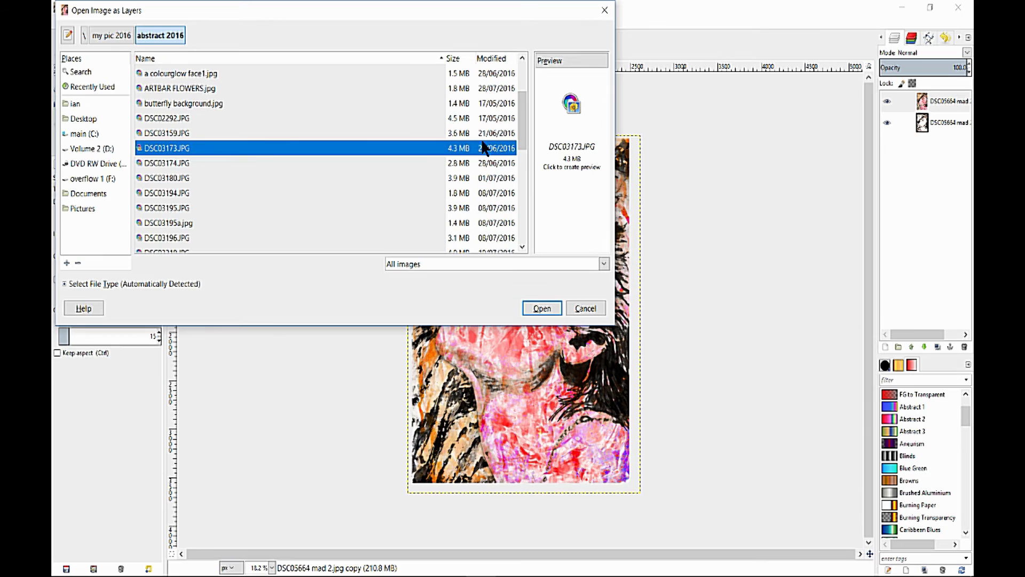
left_click(140, 163)
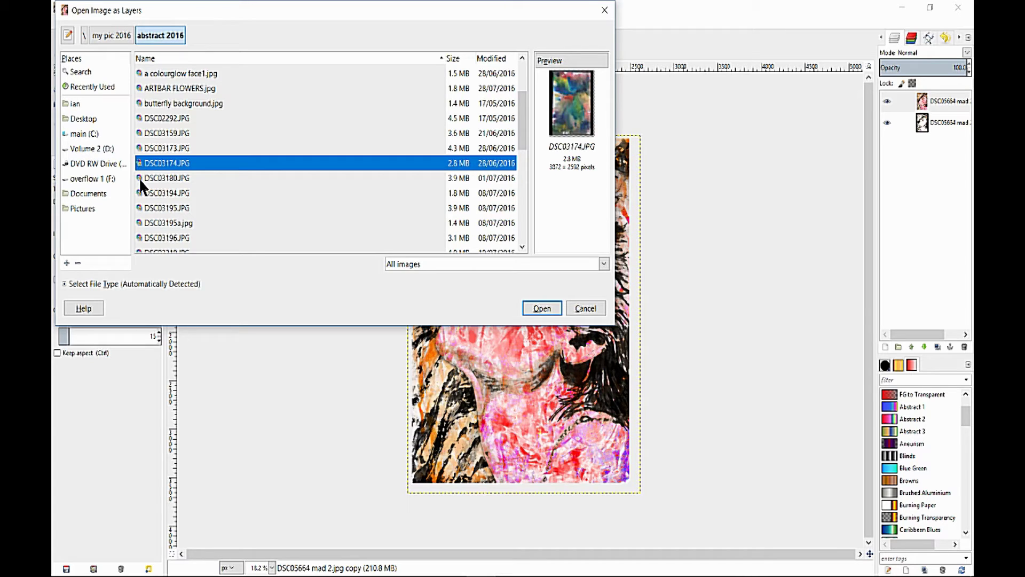
left_click(140, 179)
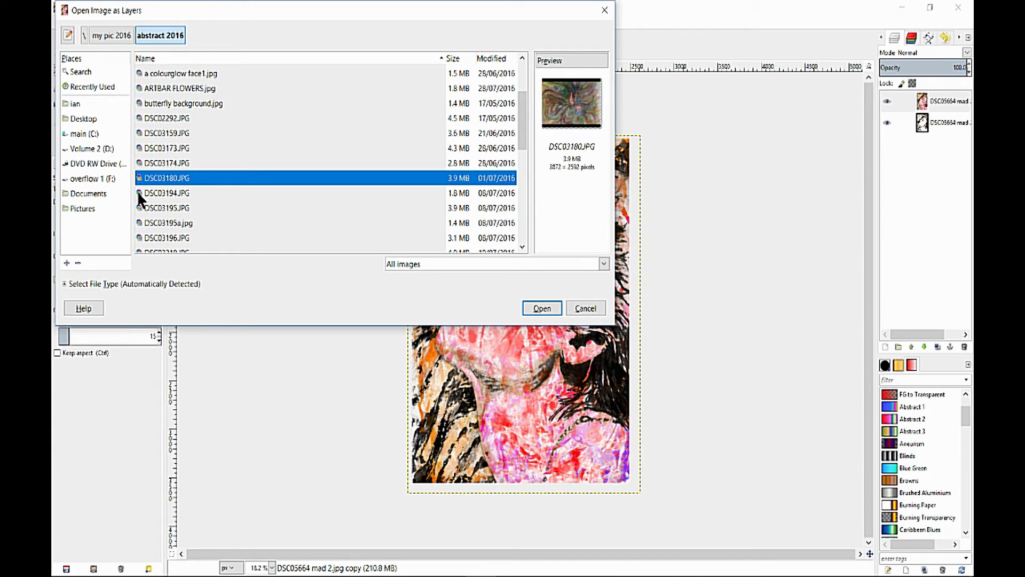
left_click(142, 195)
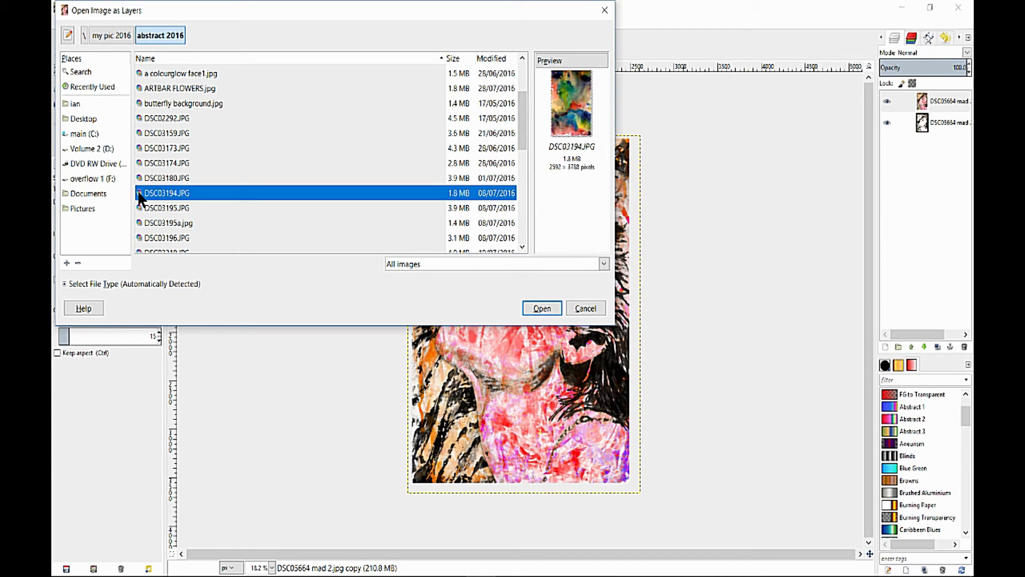
left_click(541, 309)
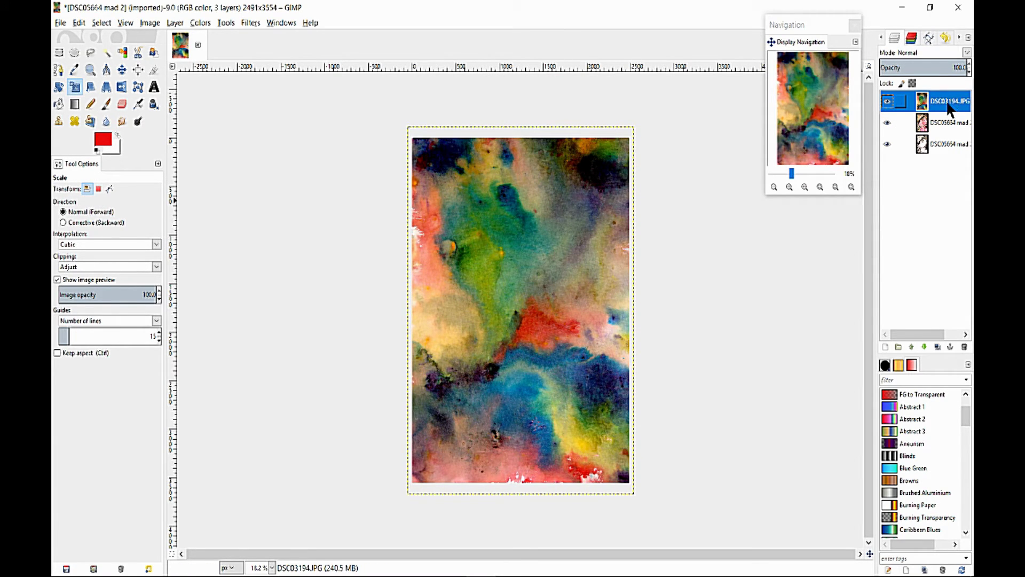
Step: Move the DSC03194.JPG layer below the merged pink-and-orange portrait layer and hide that portrait layer
left_click_drag(949, 110, 942, 144)
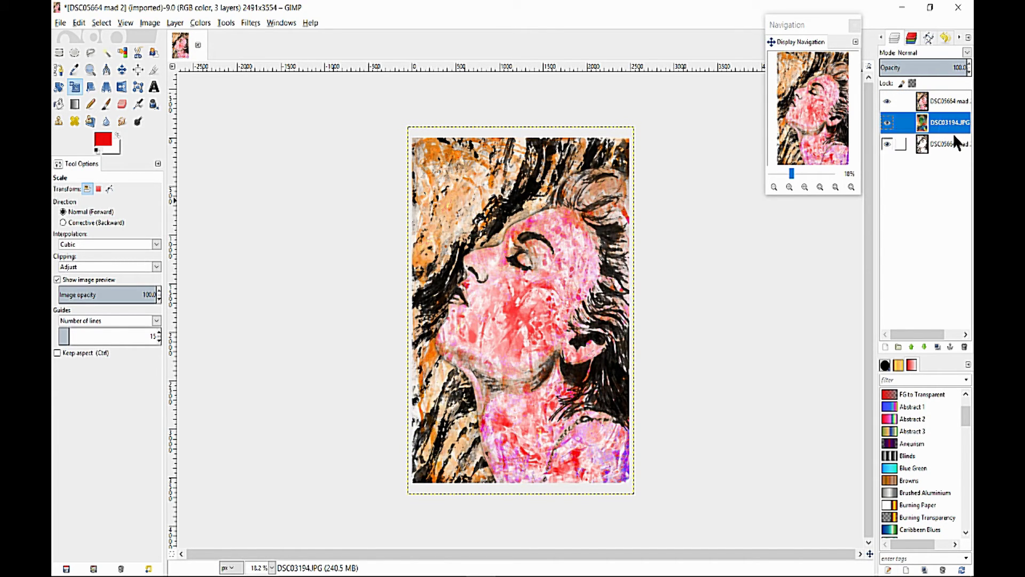
left_click(885, 100)
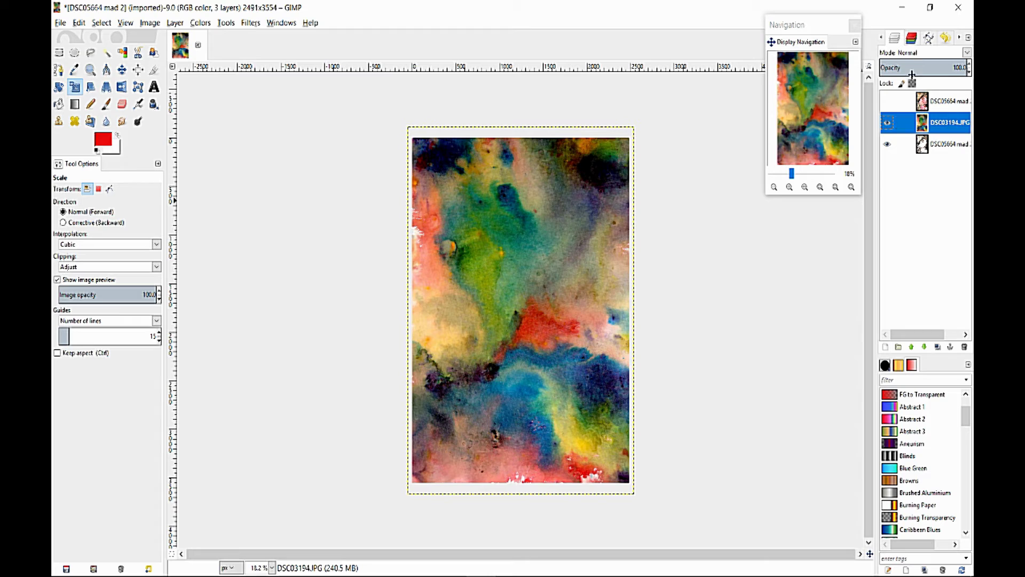
Step: Compare the Lighten only, Dodge, Addition and Darken only blend modes on the DSC03194.JPG layer and settle on Multiply
left_click(915, 51)
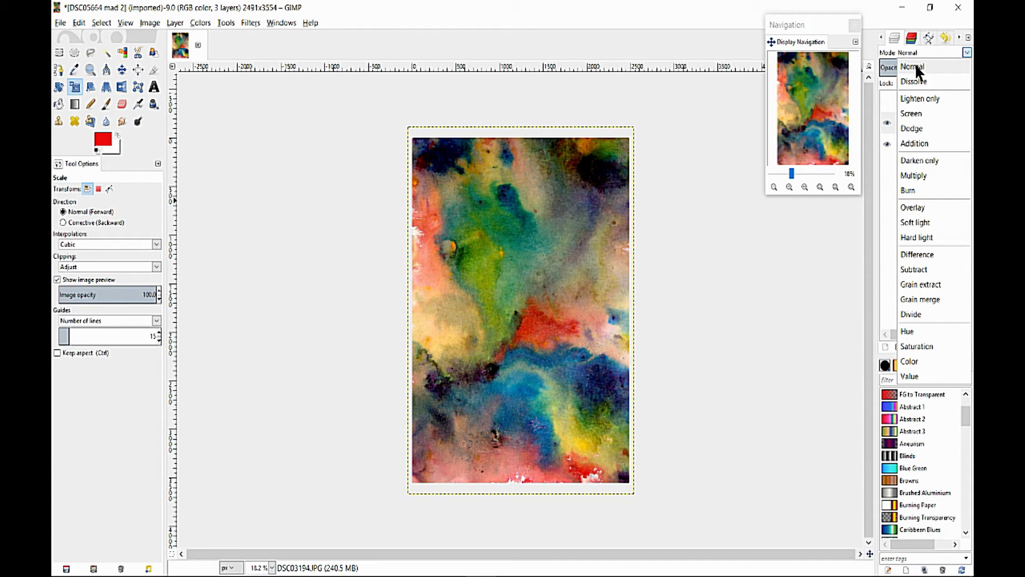
left_click(914, 63)
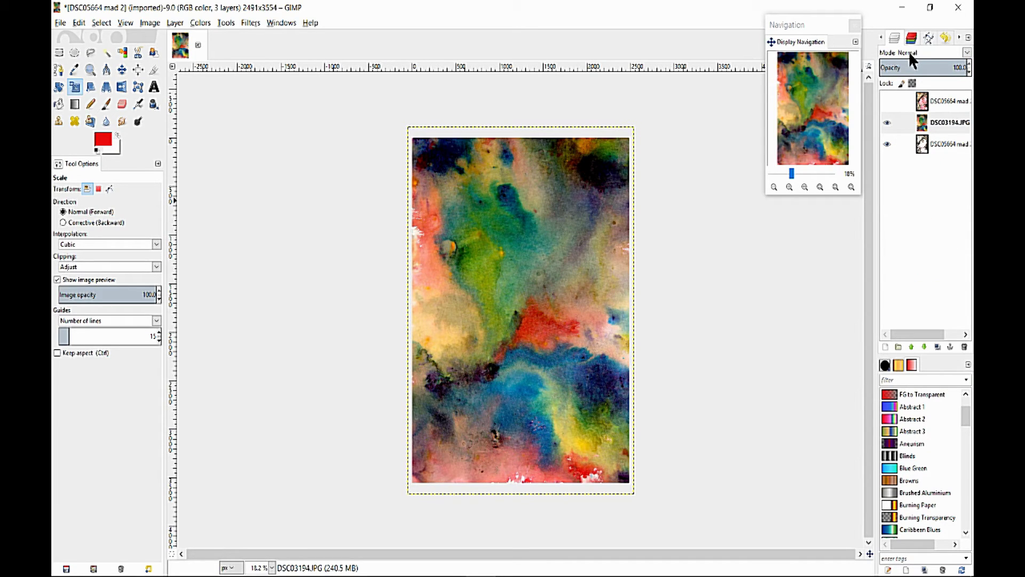
scroll(908, 51, "down", 1)
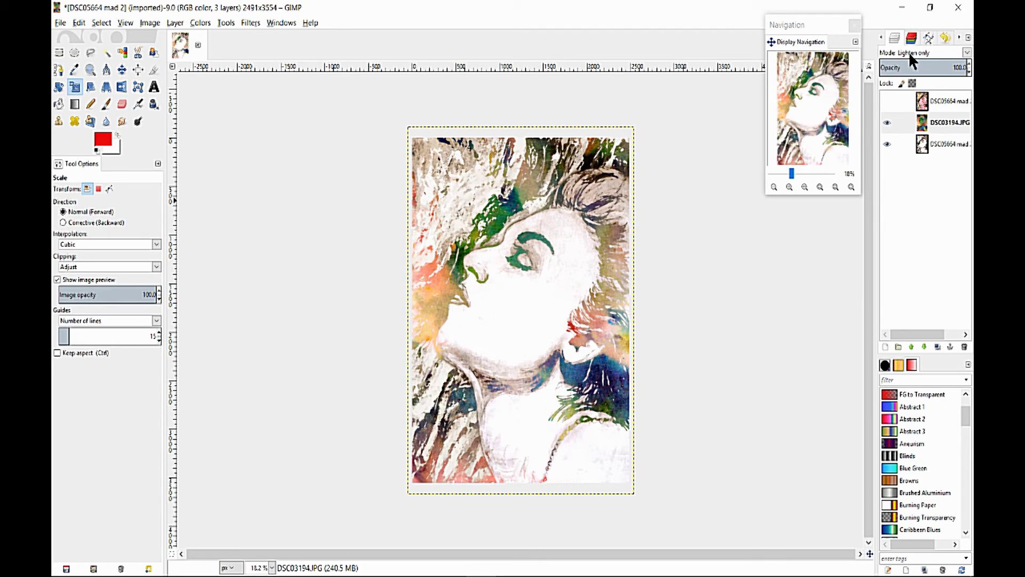
scroll(908, 51, "down", 1)
scroll(910, 55, "down", 1)
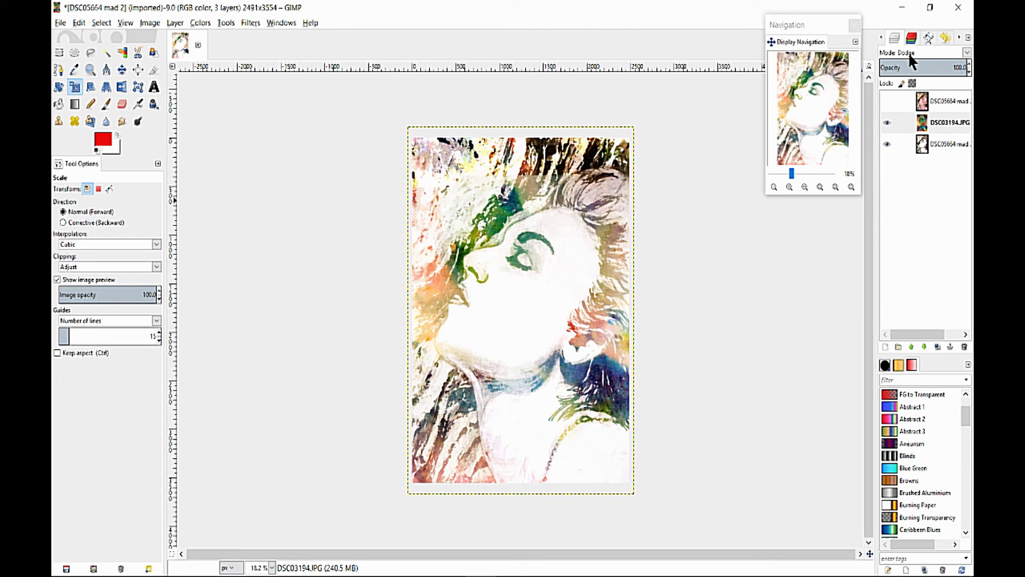
scroll(912, 61, "down", 1)
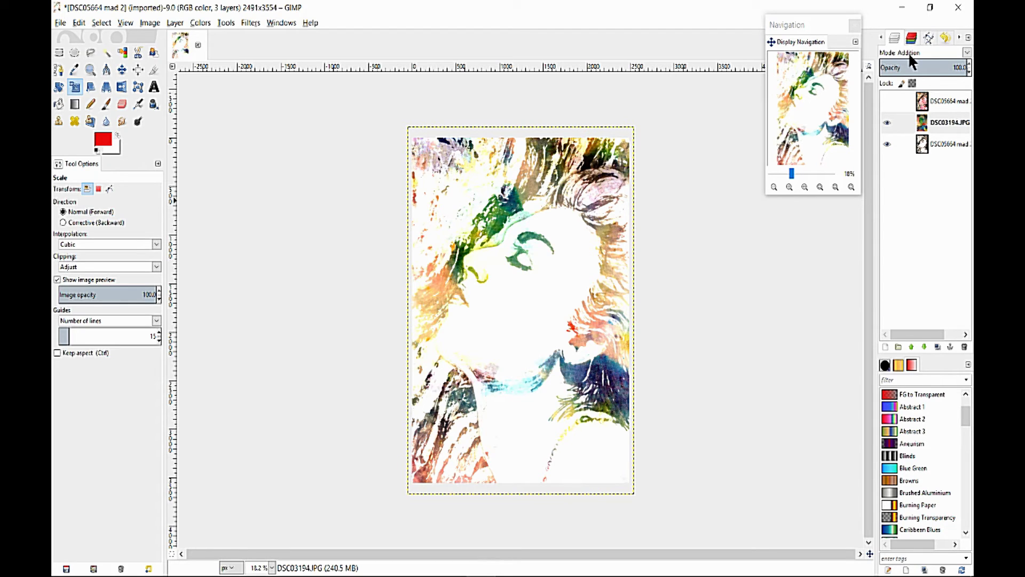
scroll(908, 51, "down", 2)
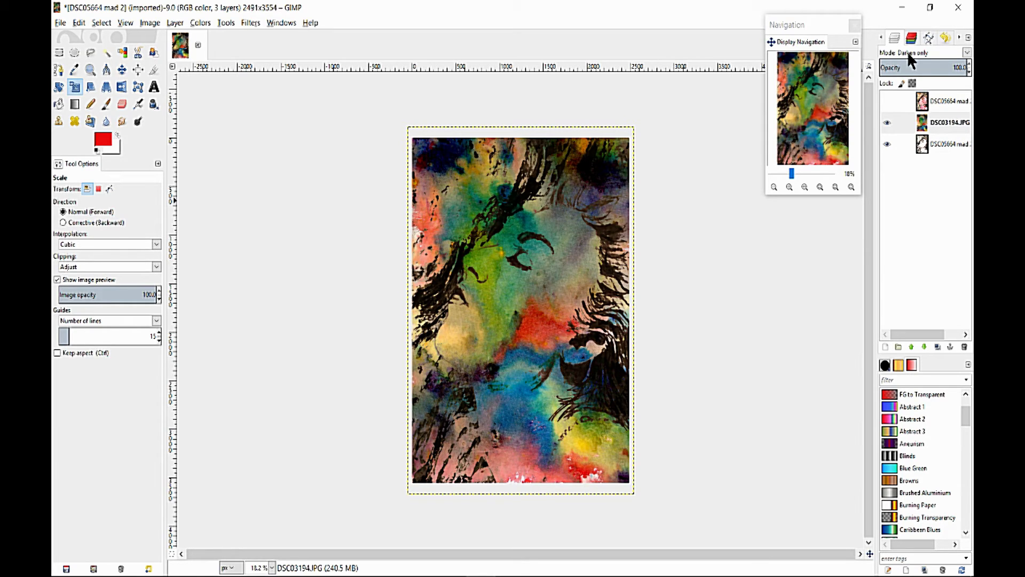
scroll(908, 51, "down", 2)
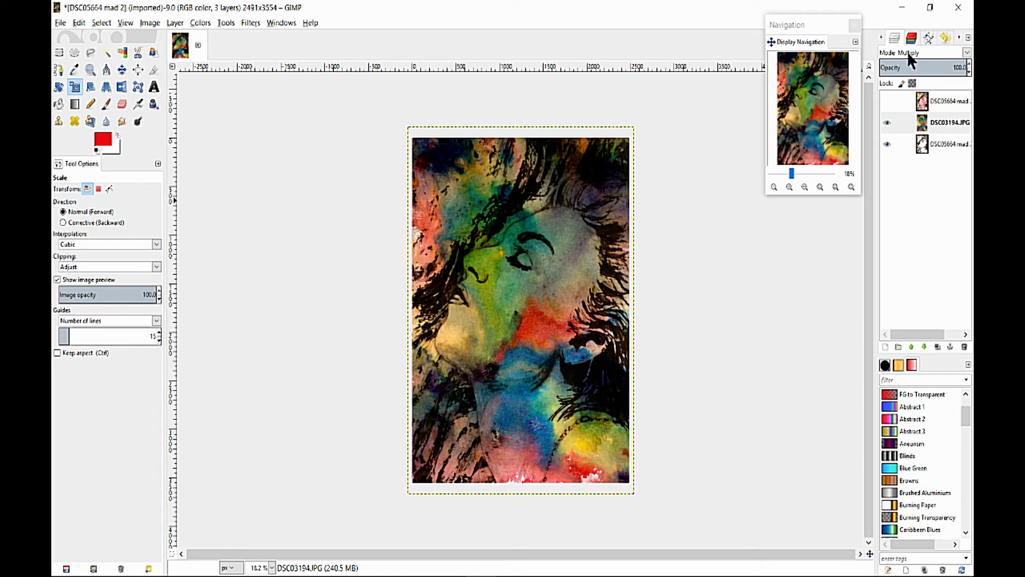
Step: Merge the DSC03194.JPG layer down into the black-and-white portrait layer beneath it
left_click(945, 143)
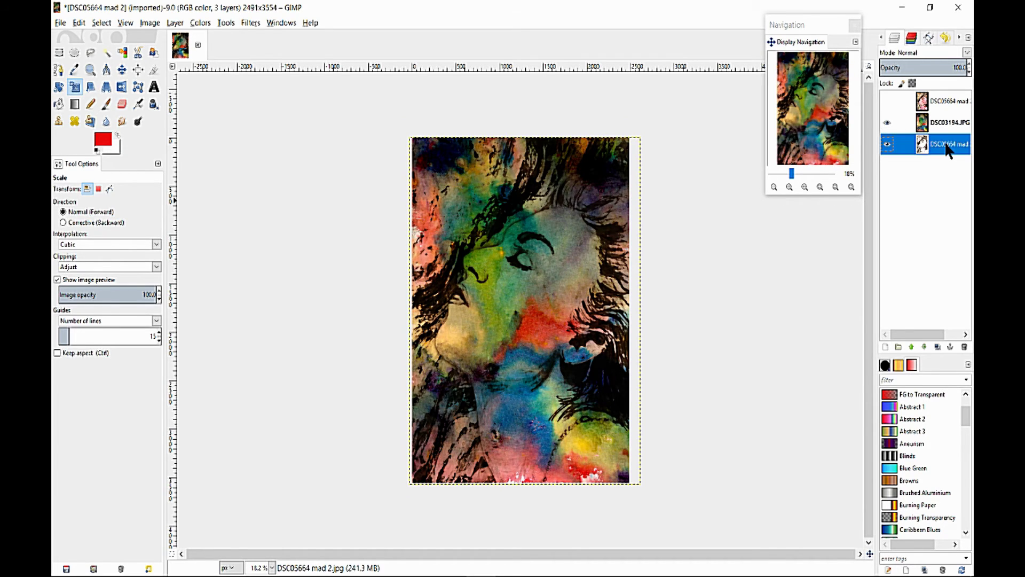
left_click(948, 124)
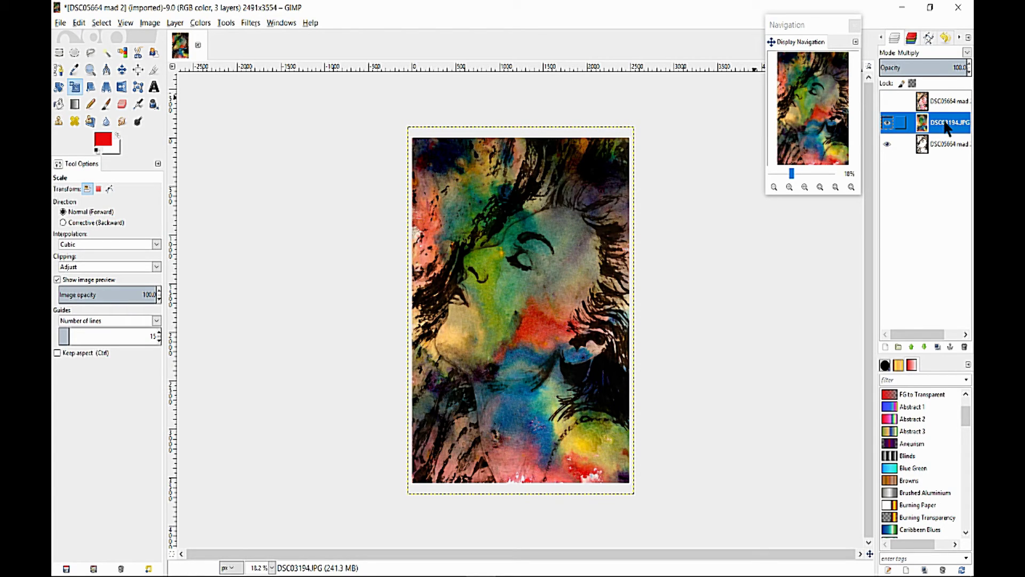
right_click(944, 119)
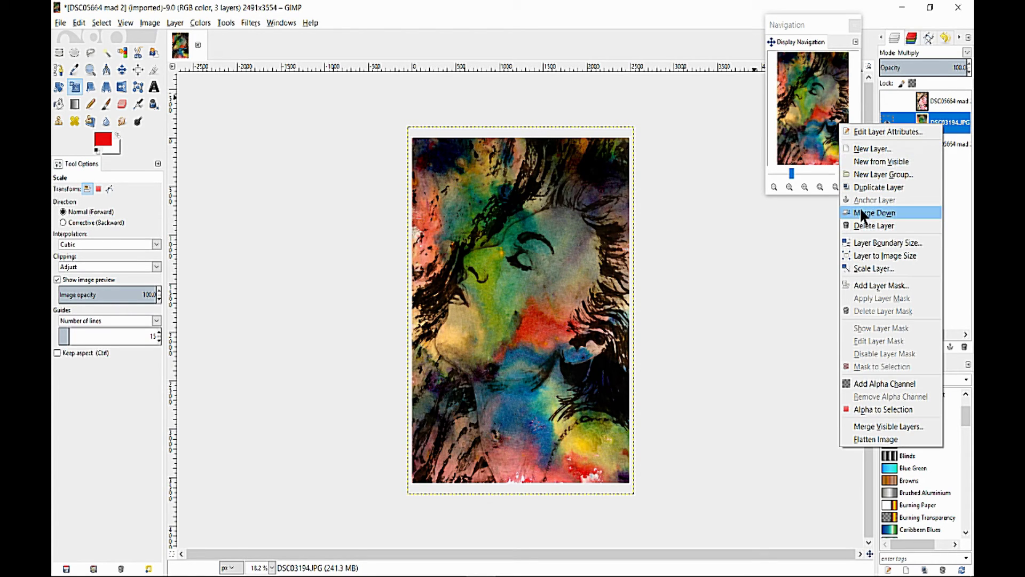
left_click(866, 225)
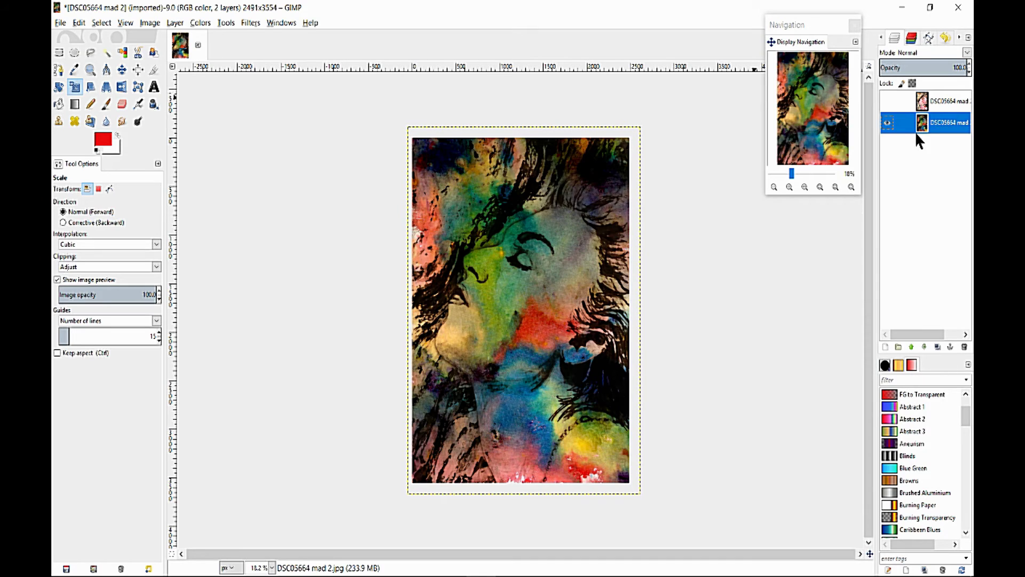
Step: Show the pink-and-orange portrait layer, compare Dissolve, Lighten only, Screen, Dodge, Addition, Overlay and Difference blend modes on it, and settle on Hard light
left_click(945, 104)
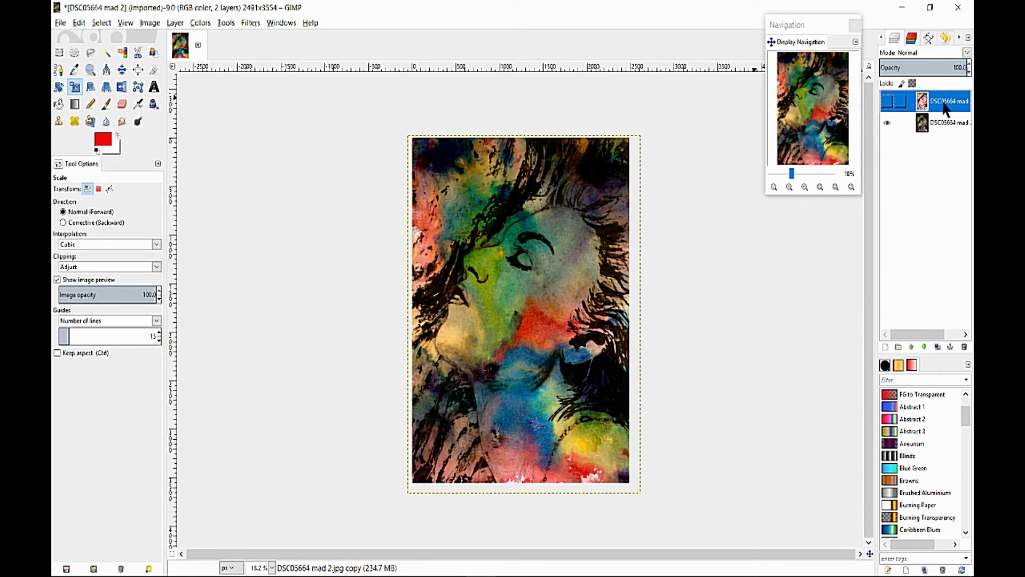
left_click(887, 102)
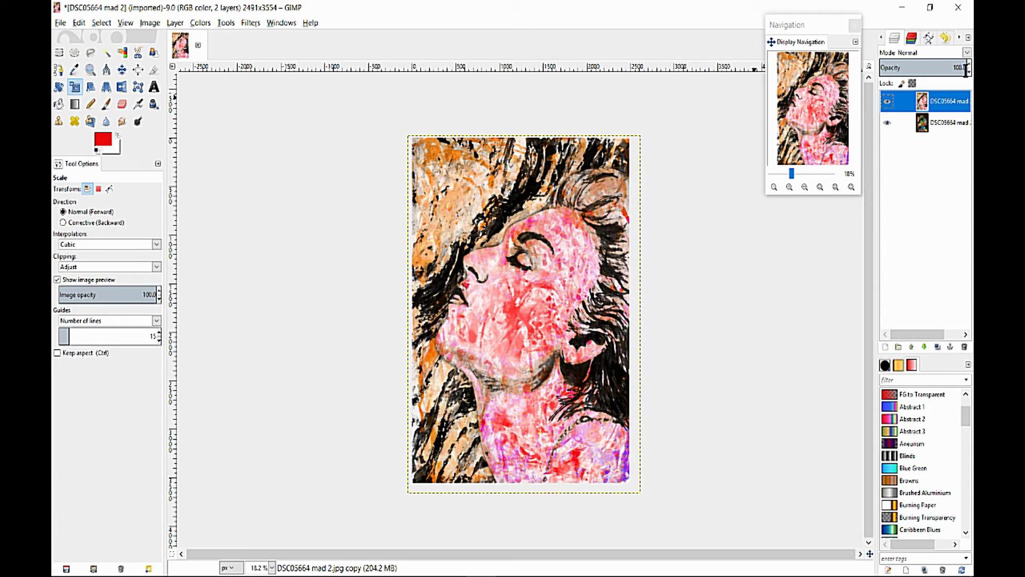
left_click(917, 50)
left_click(918, 49)
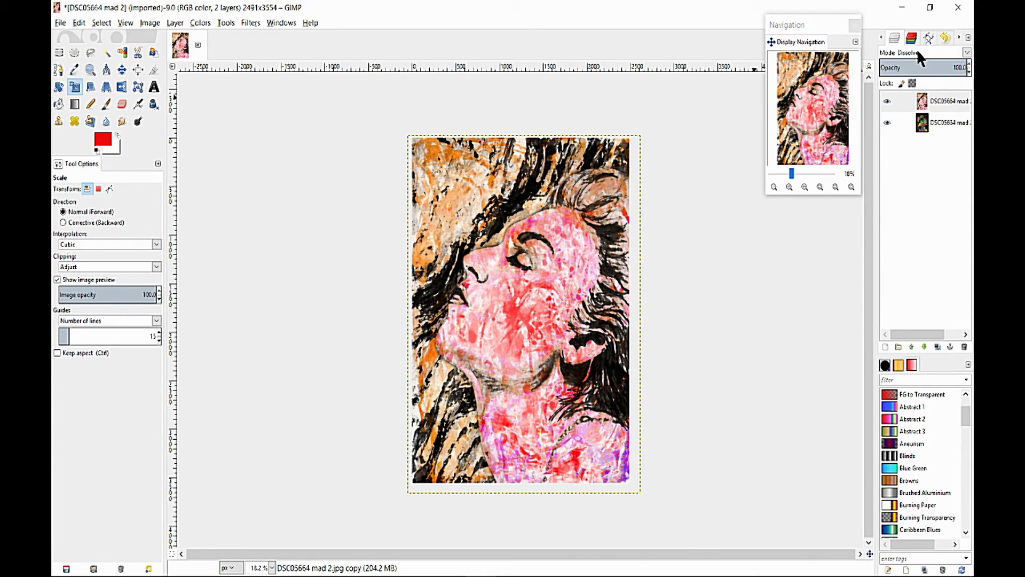
scroll(917, 49, "down", 1)
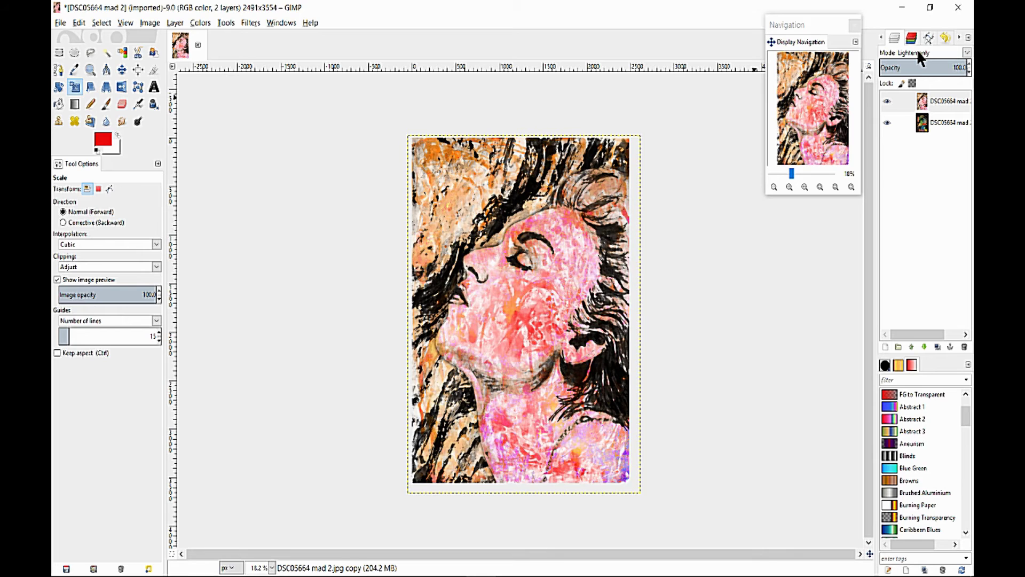
scroll(917, 49, "down", 1)
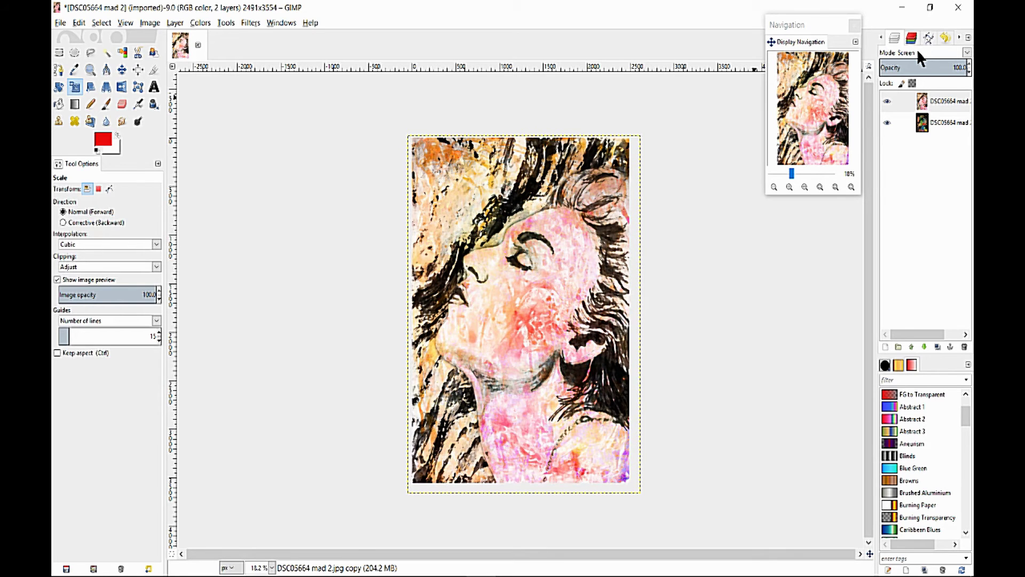
scroll(917, 49, "down", 1)
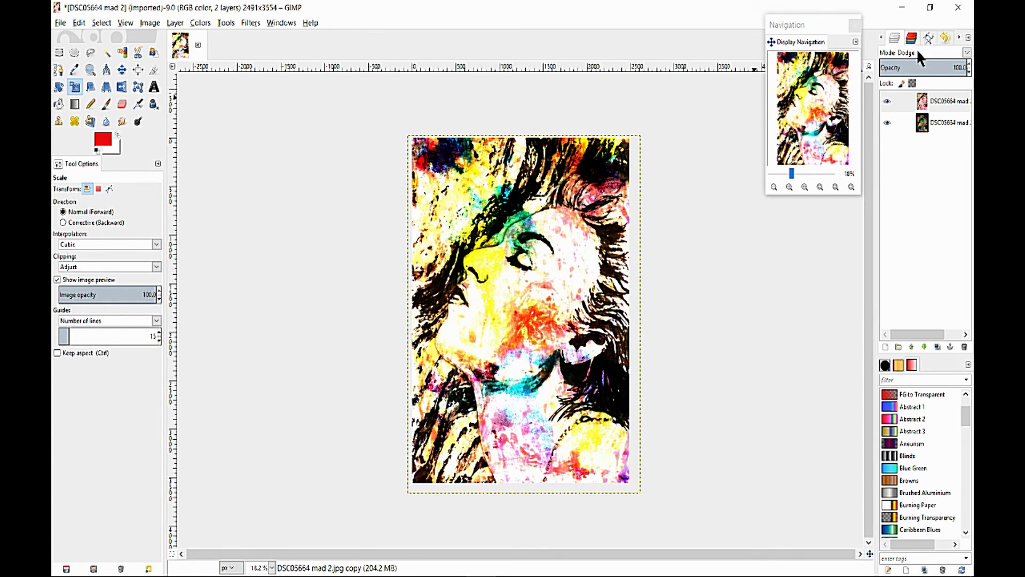
scroll(918, 53, "down", 1)
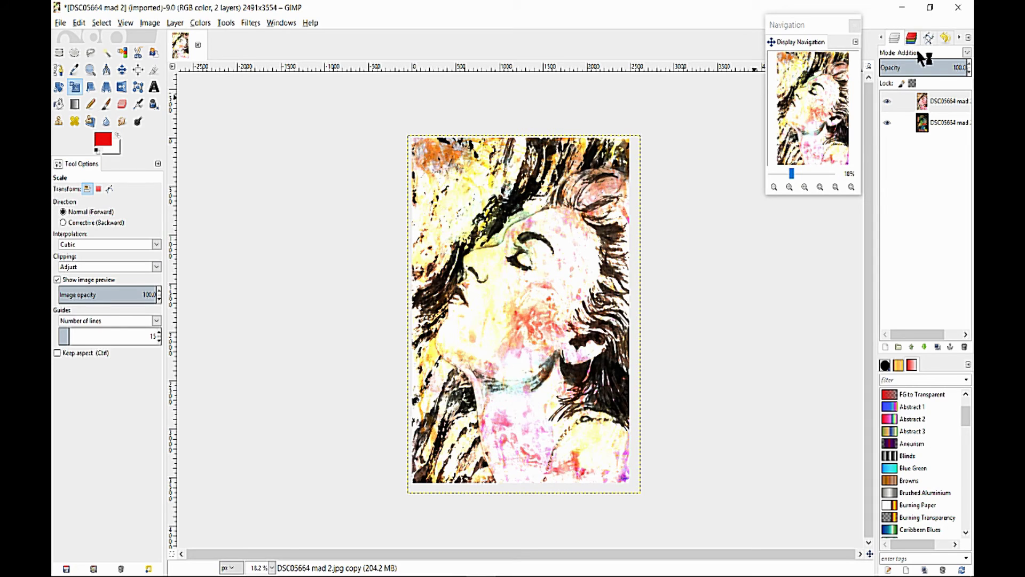
scroll(918, 54, "down", 1)
scroll(916, 48, "down", 5)
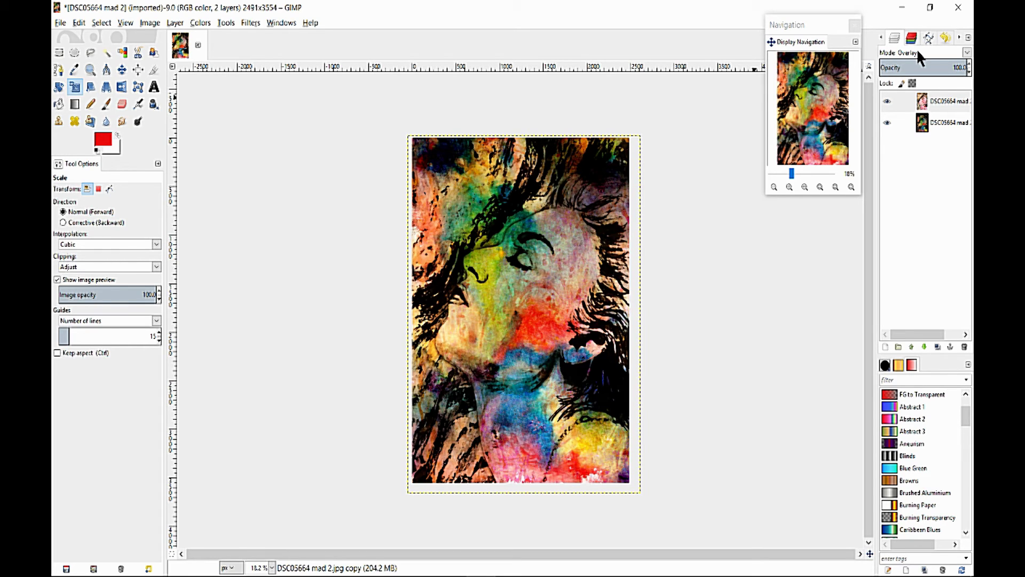
scroll(916, 48, "down", 1)
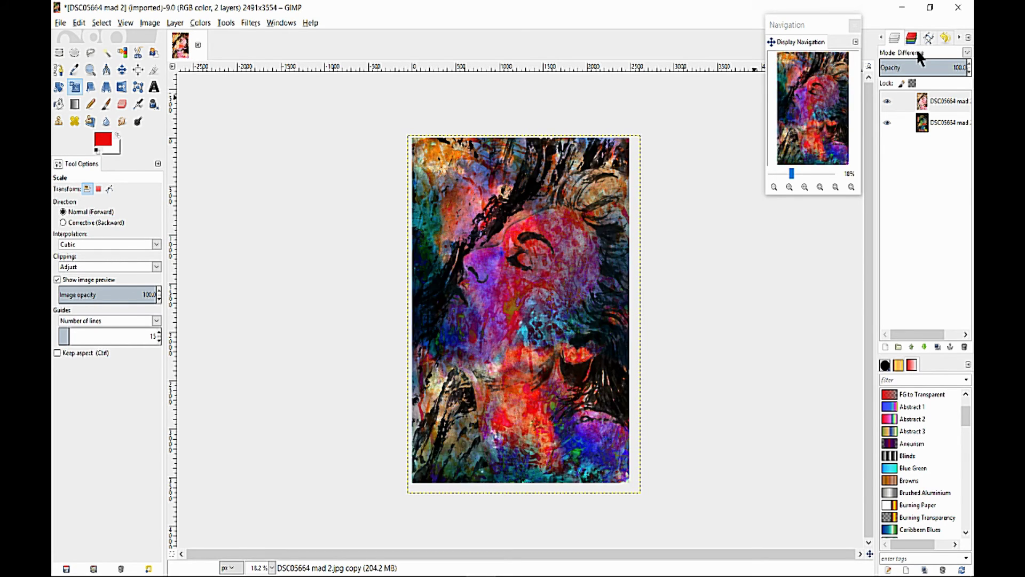
scroll(919, 56, "down", 1)
scroll(919, 57, "up", 1)
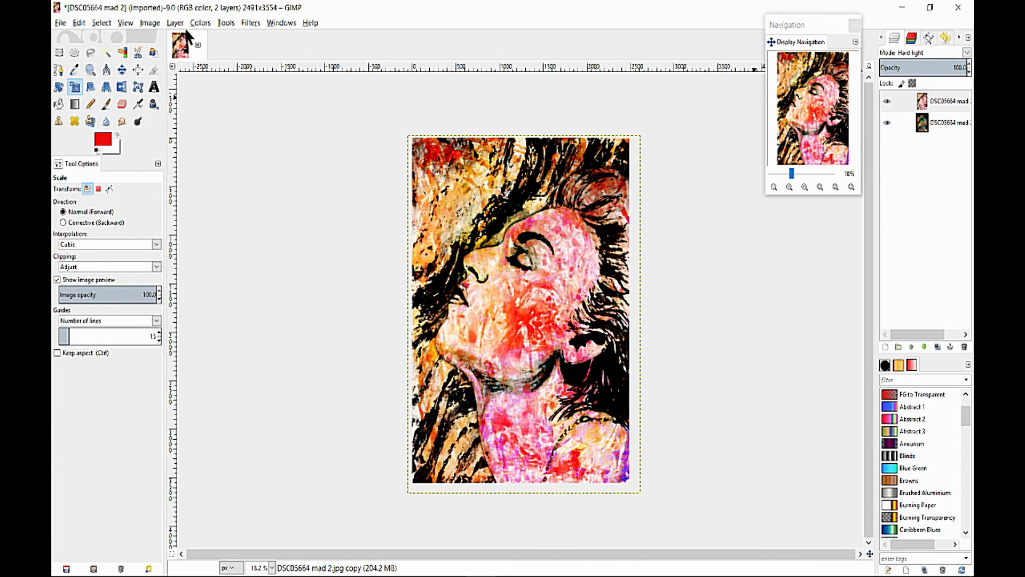
Step: Merge the Hard light pink-and-orange portrait layer down into the multicoloured portrait layer beneath it
right_click(943, 95)
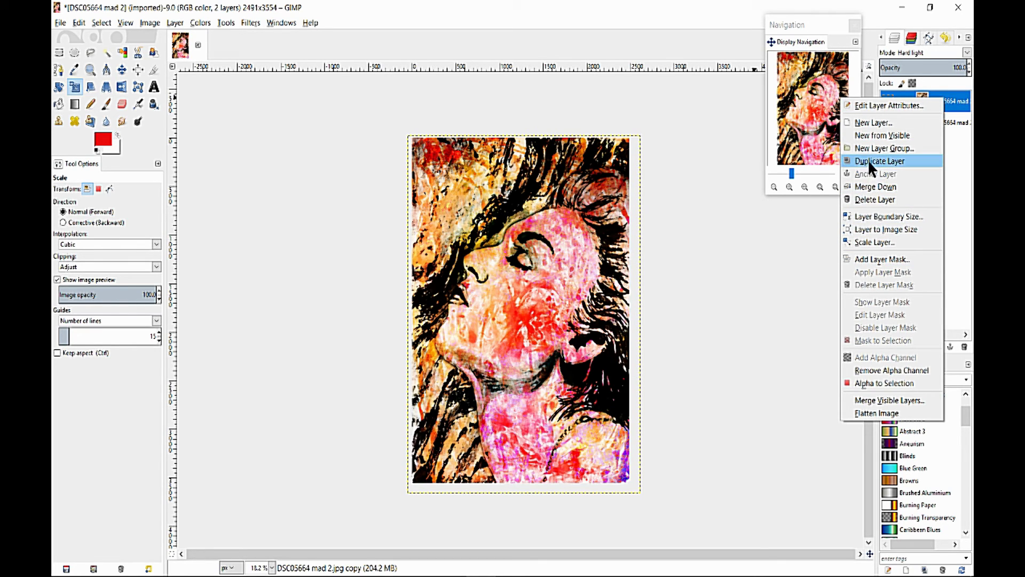
left_click(871, 187)
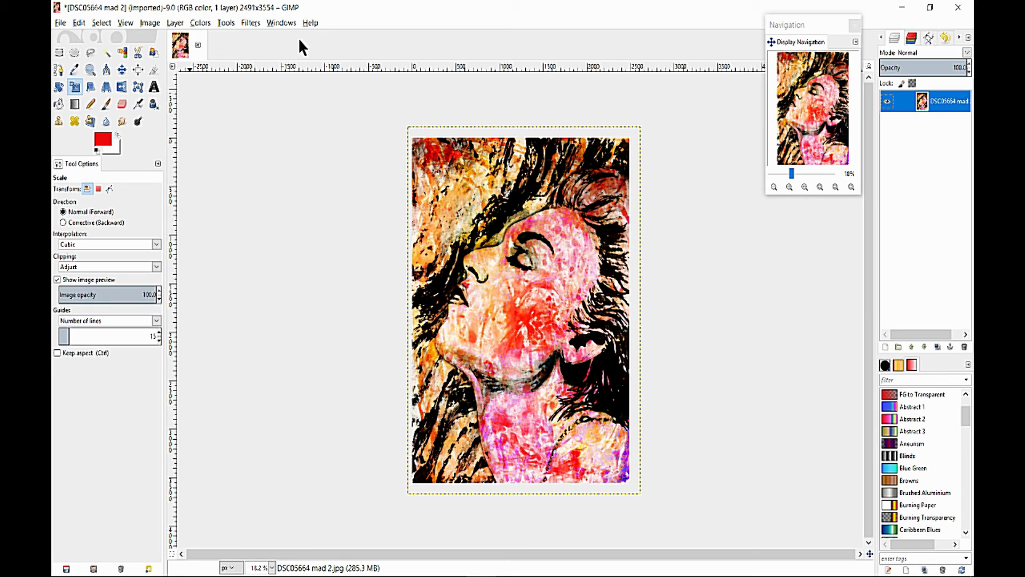
Step: Export the merged portrait as the JPEG DSC05664 mad 3.jpg in the for DAU video folder, replacing the existing file, at quality 54
left_click(60, 22)
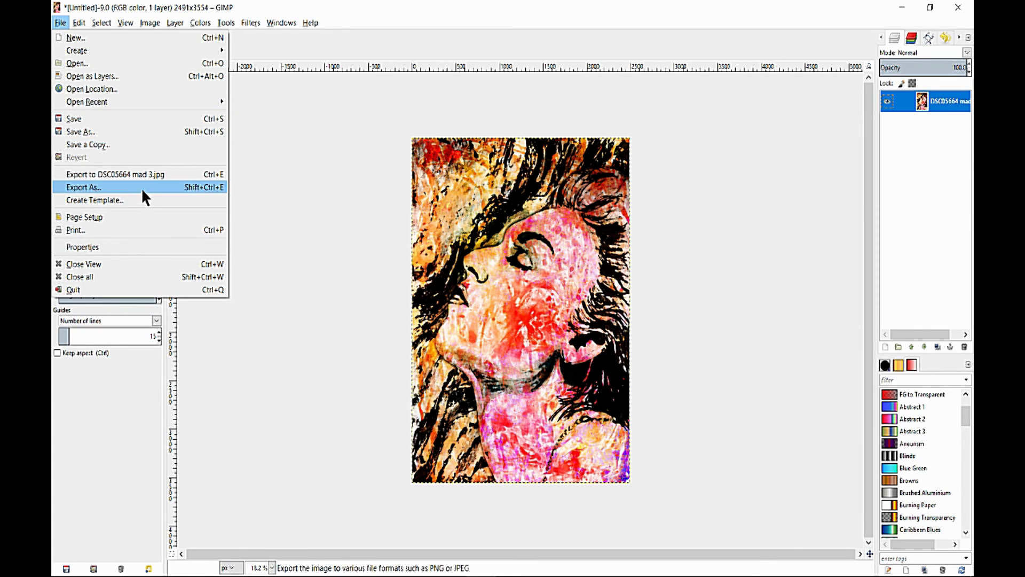
left_click(84, 188)
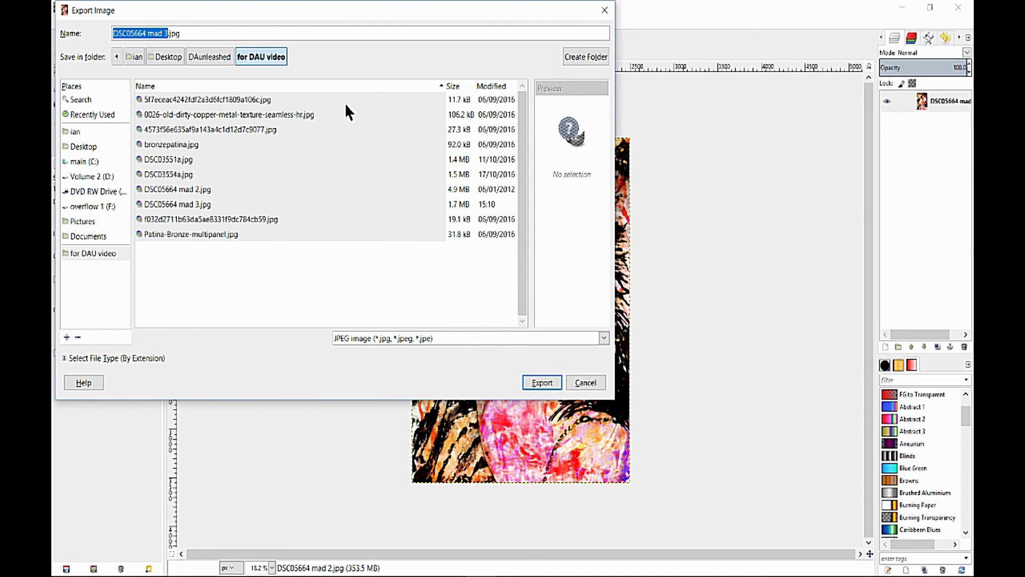
left_click(603, 337)
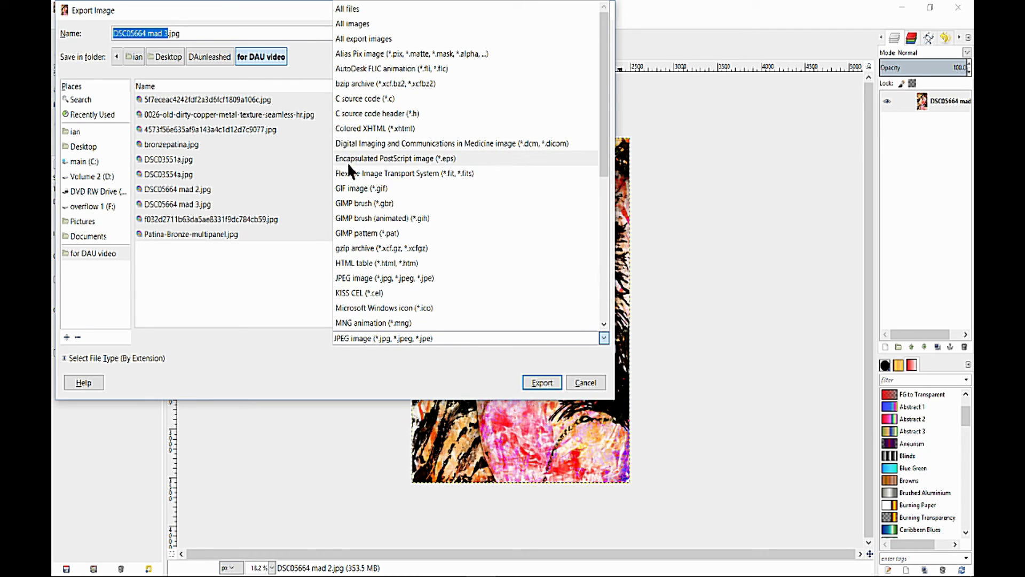
left_click(344, 278)
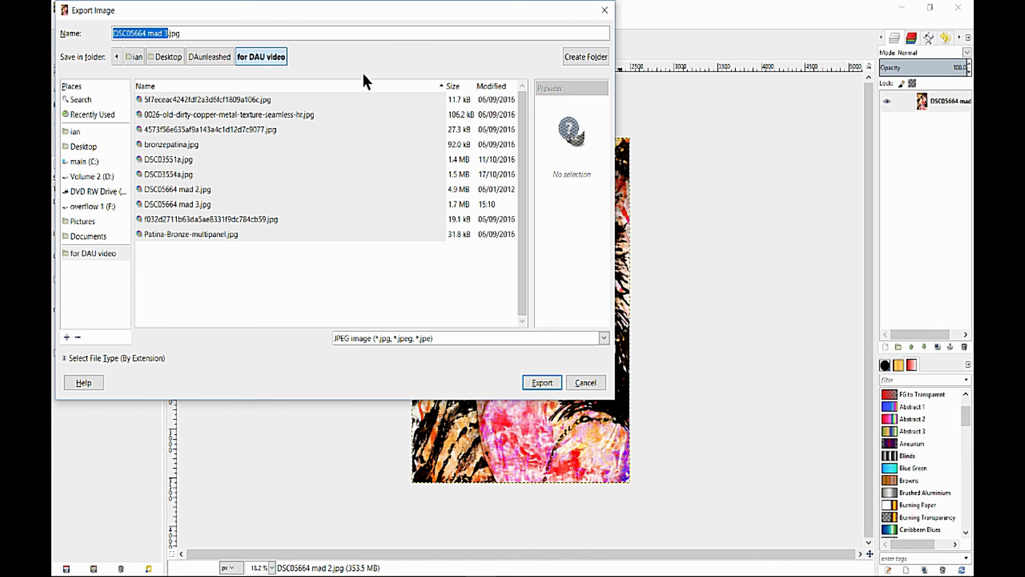
left_click(541, 383)
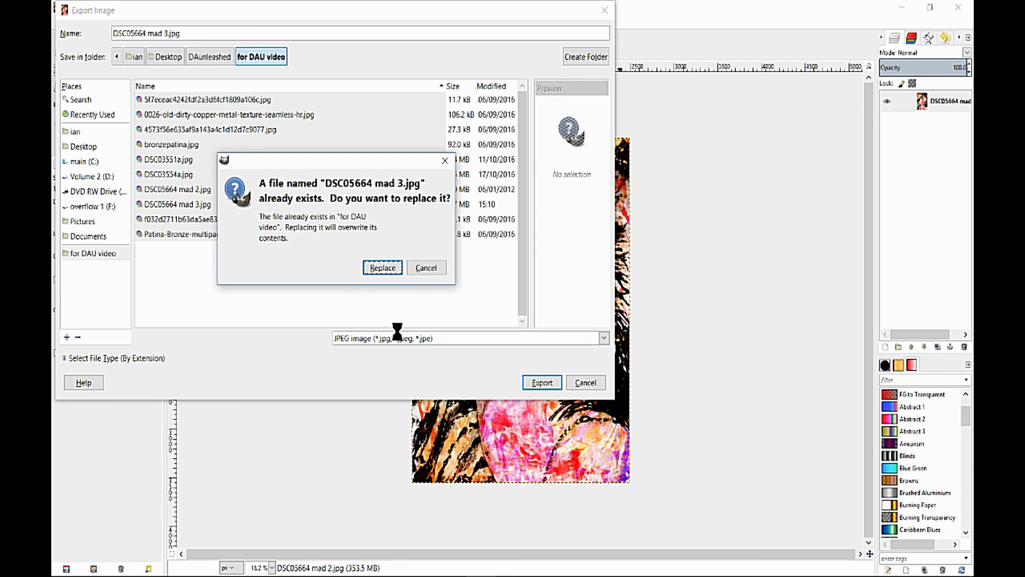
left_click(382, 269)
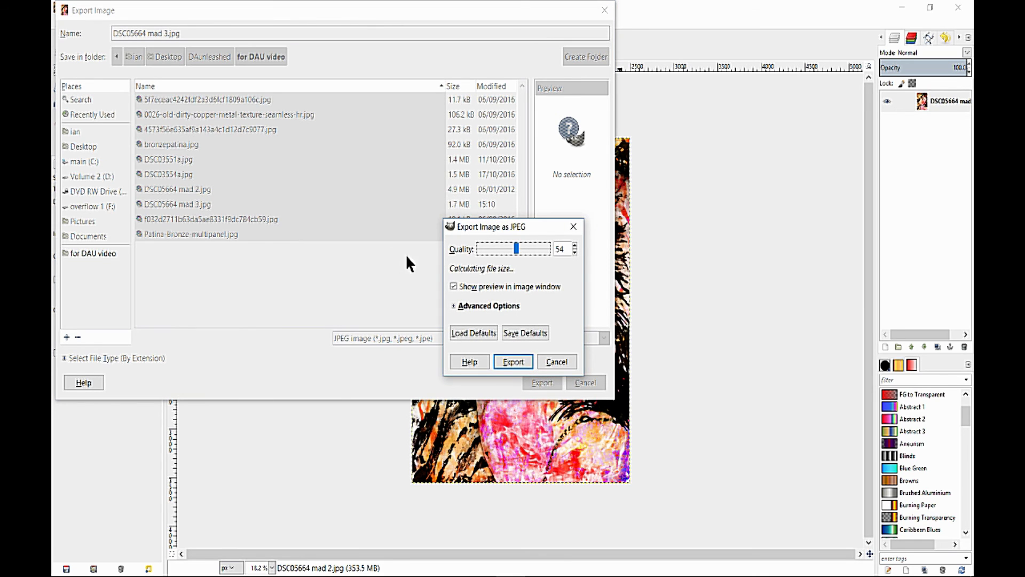
left_click(514, 362)
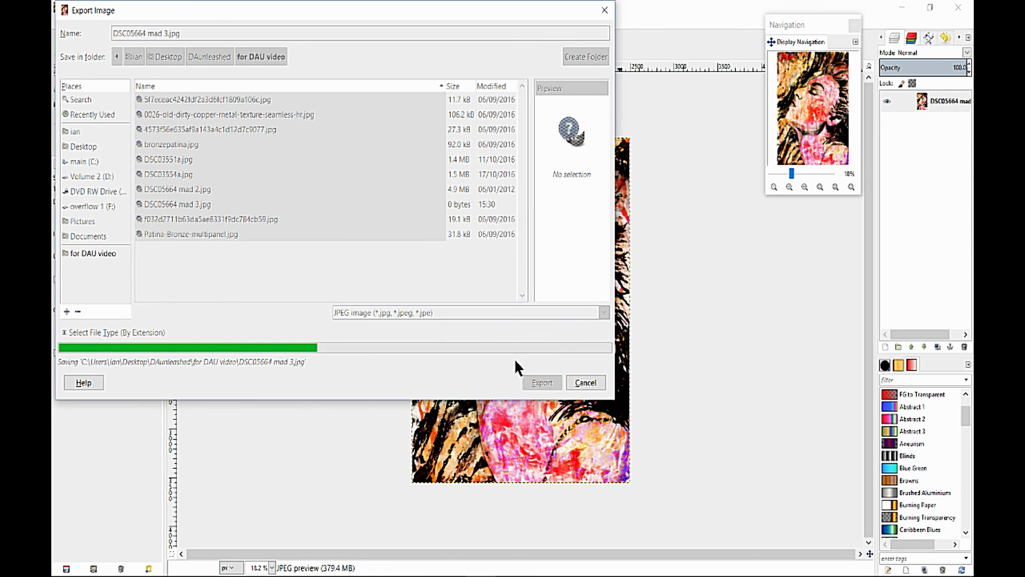